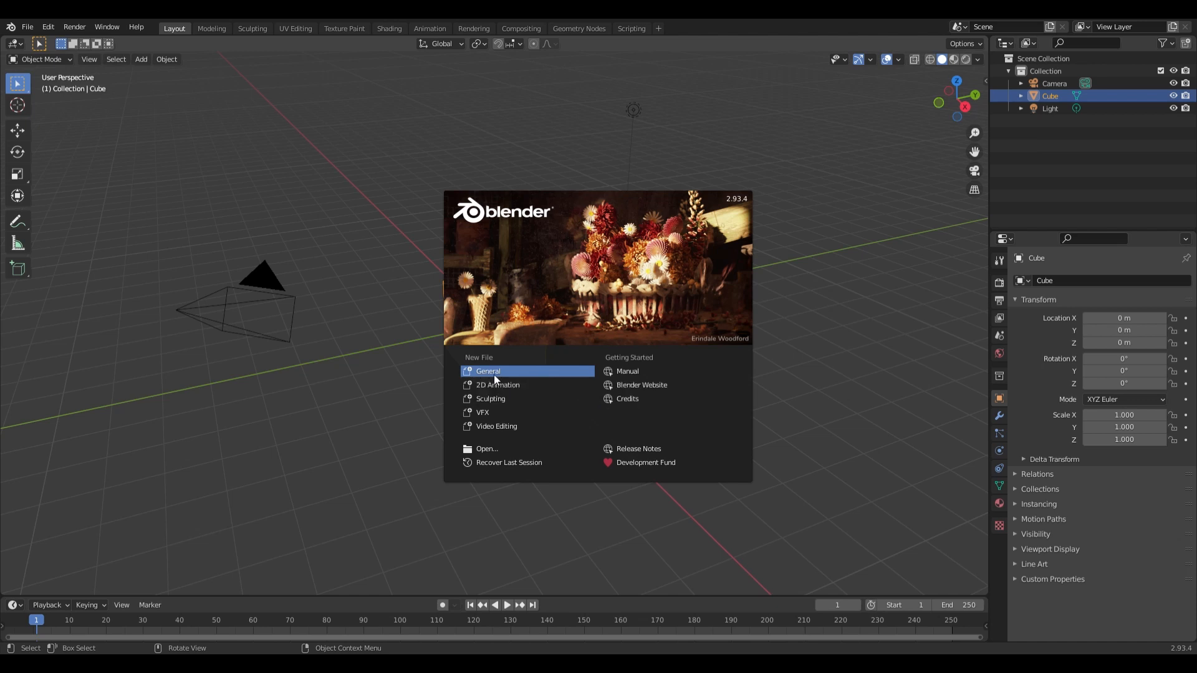
- Start a new General file and enable the Screencast Keys overlay in the 3D viewport
click(494, 375)
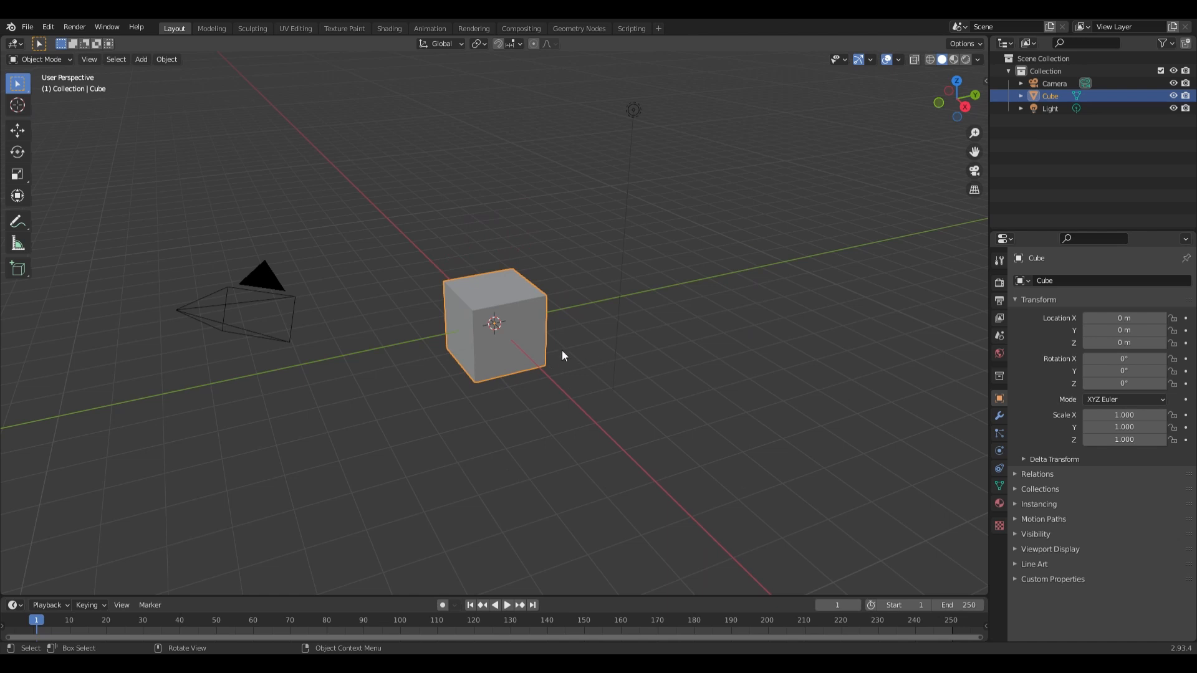
key(n)
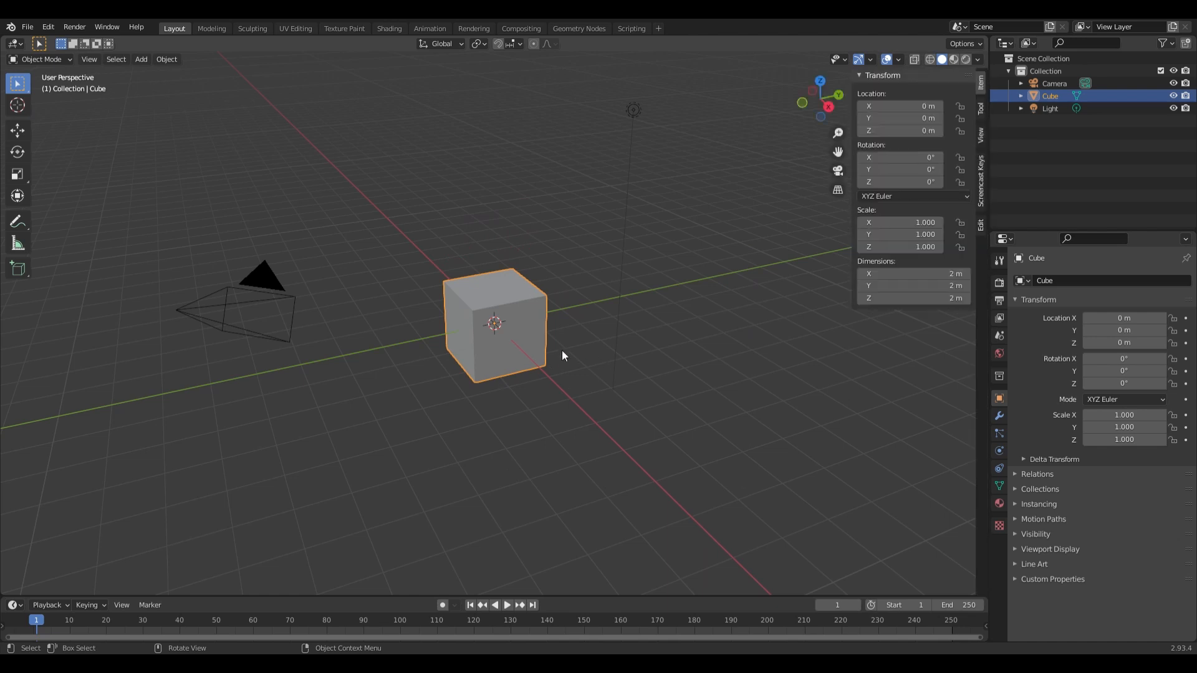
click(983, 192)
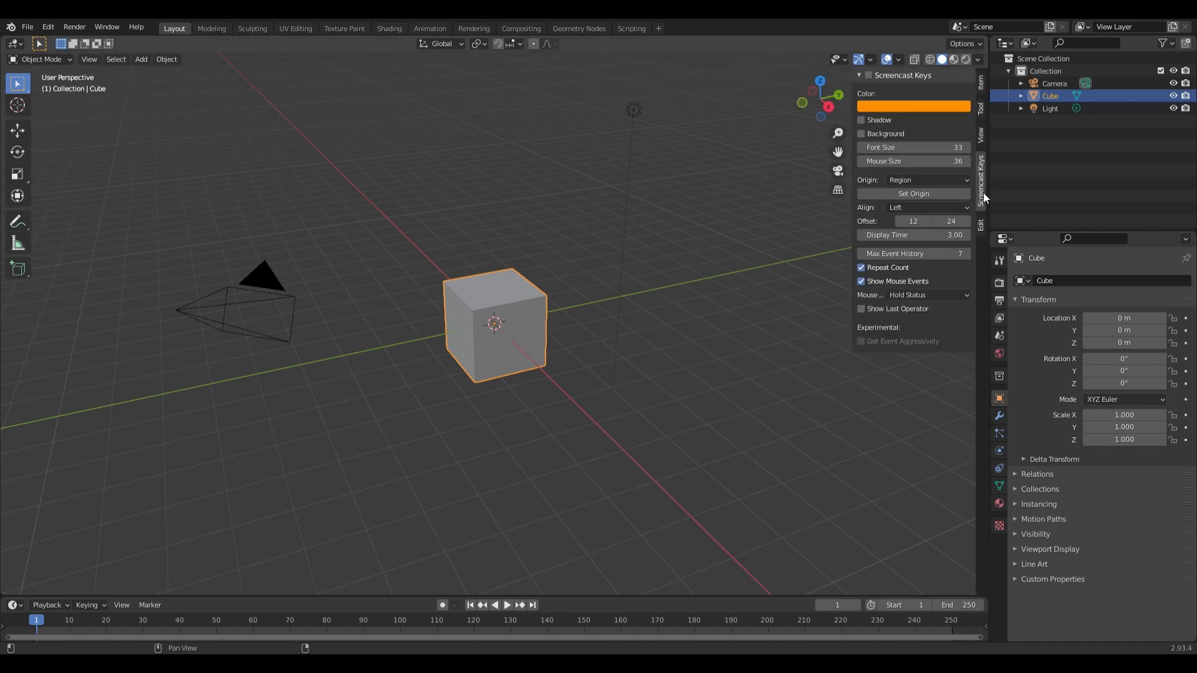
click(868, 76)
click(717, 248)
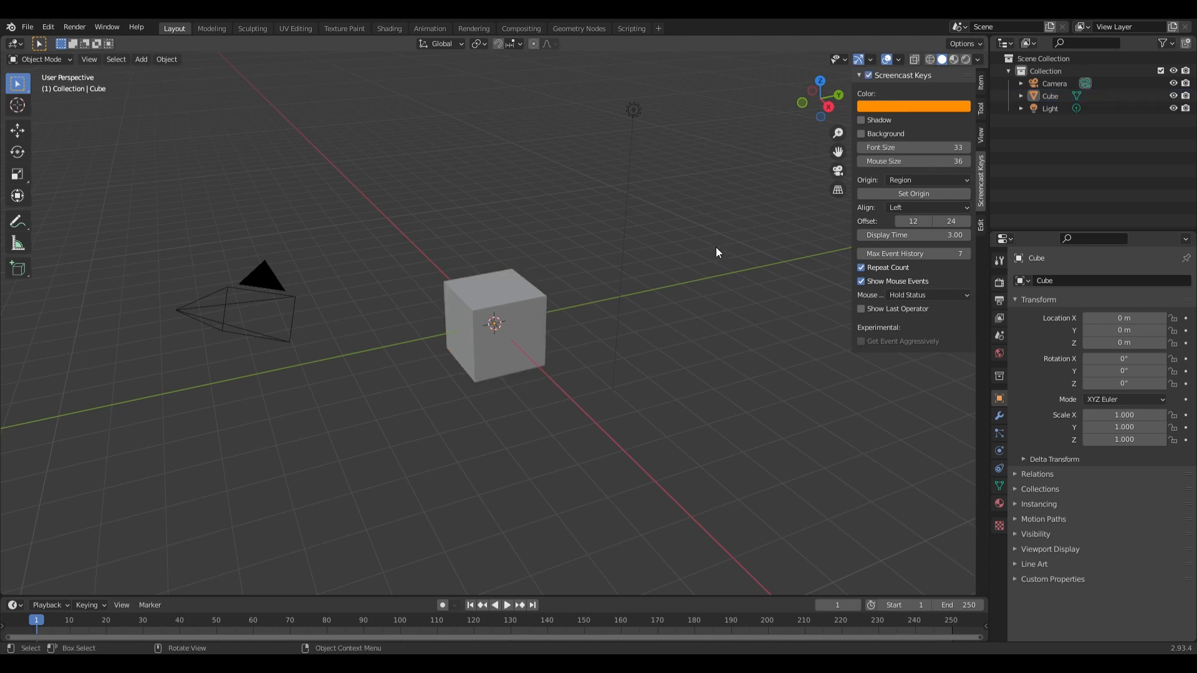
key(n)
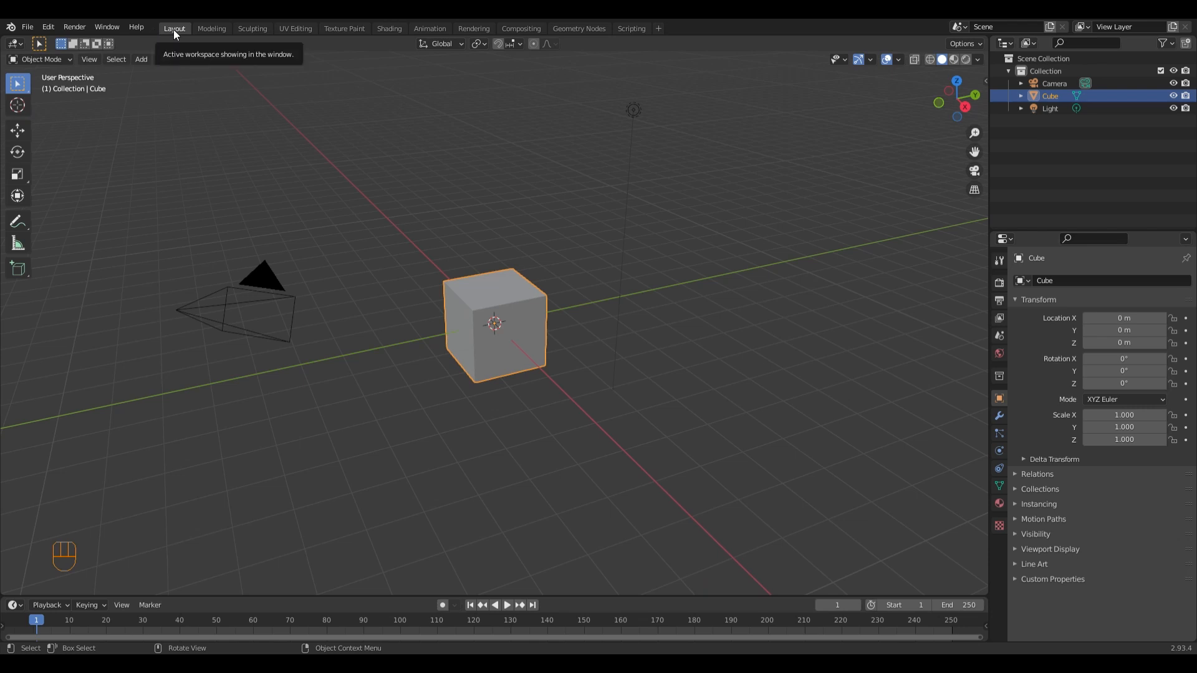
- Look through the Modeling, Sculpting, UV Editing, Texture Paint, Shading and Animation workspaces and return to Layout
click(170, 60)
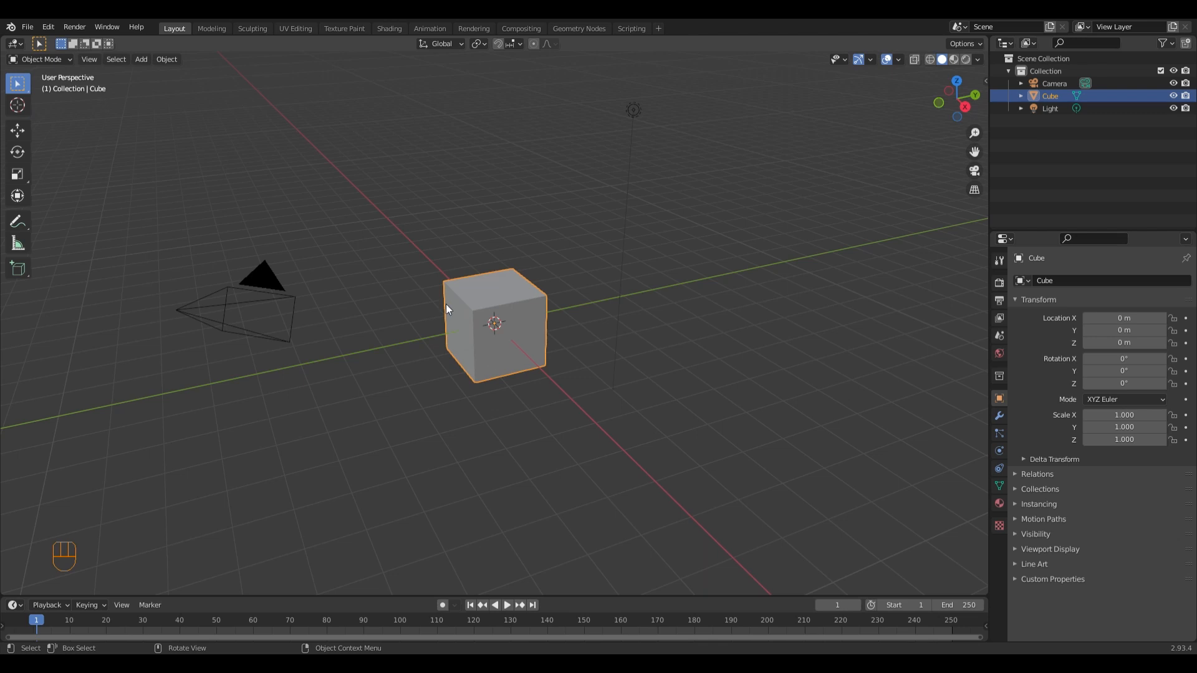
click(214, 29)
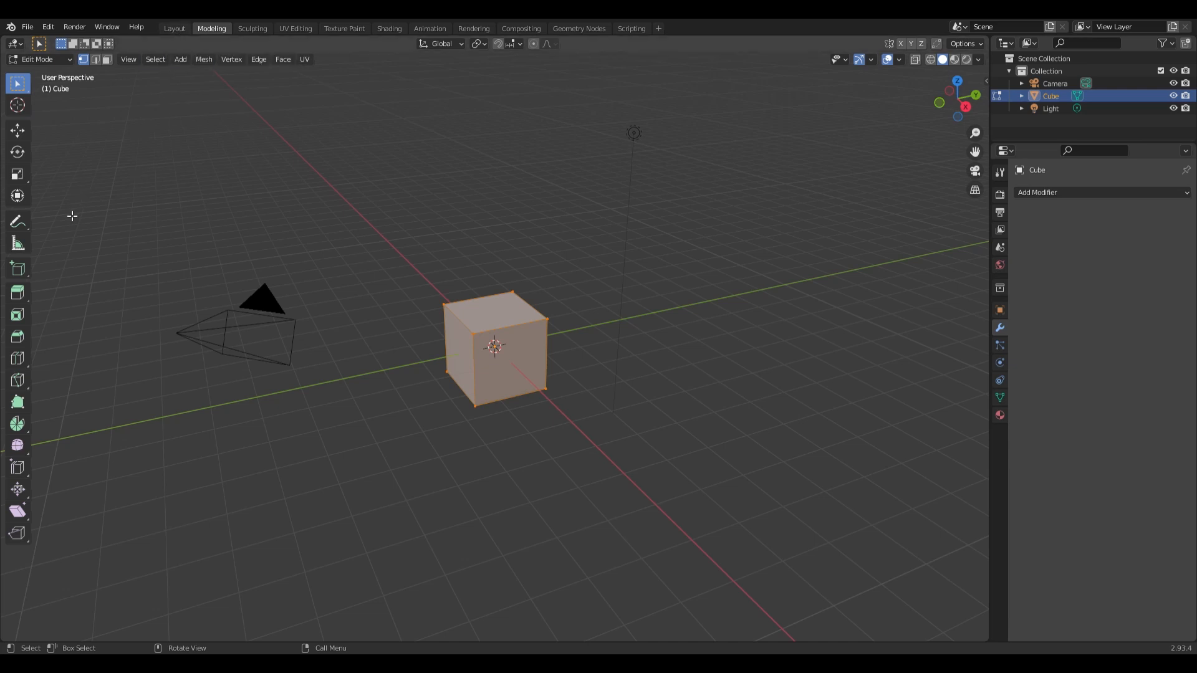
click(252, 29)
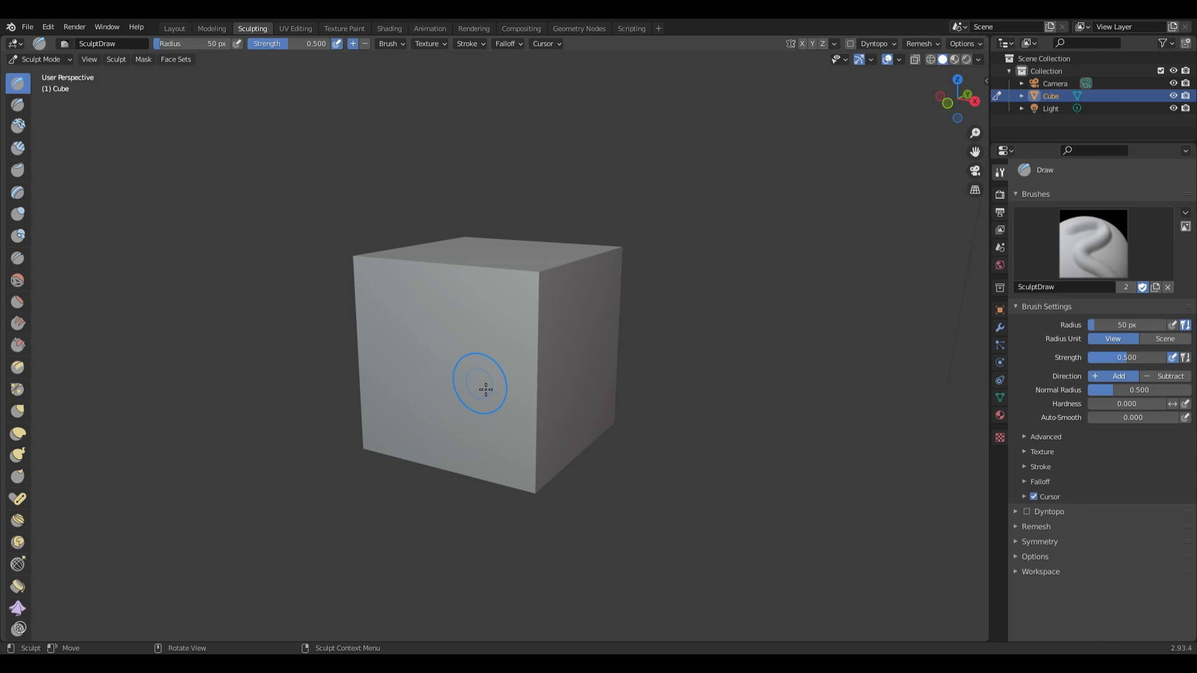
click(293, 28)
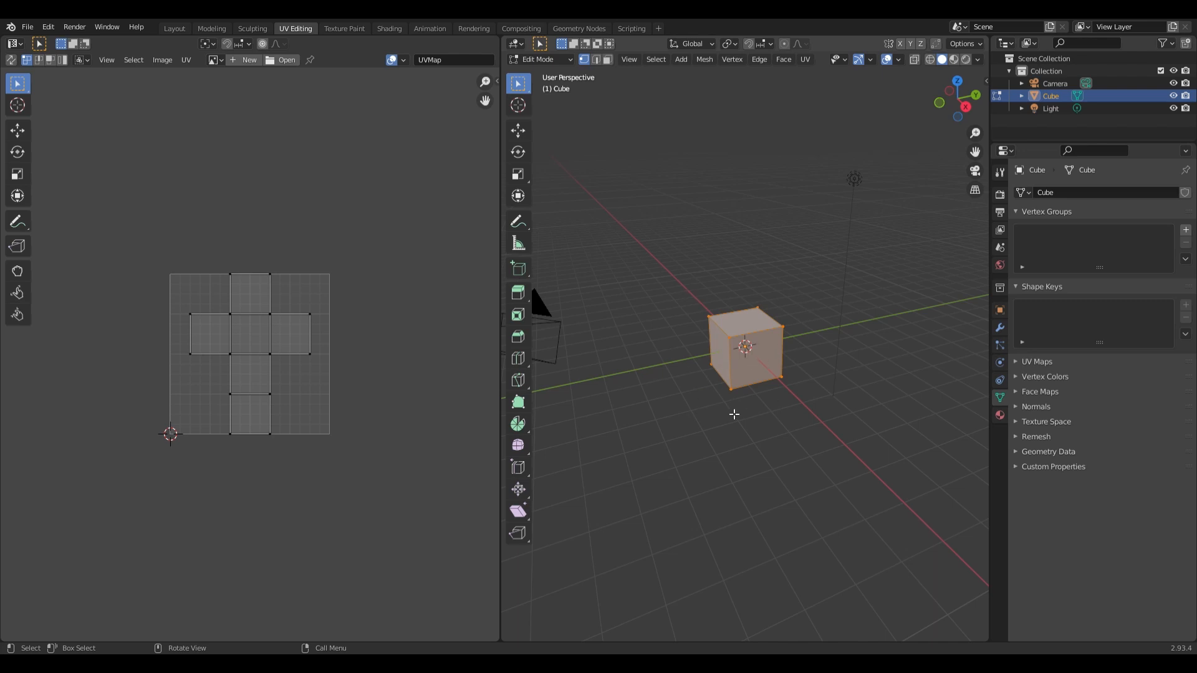
click(344, 28)
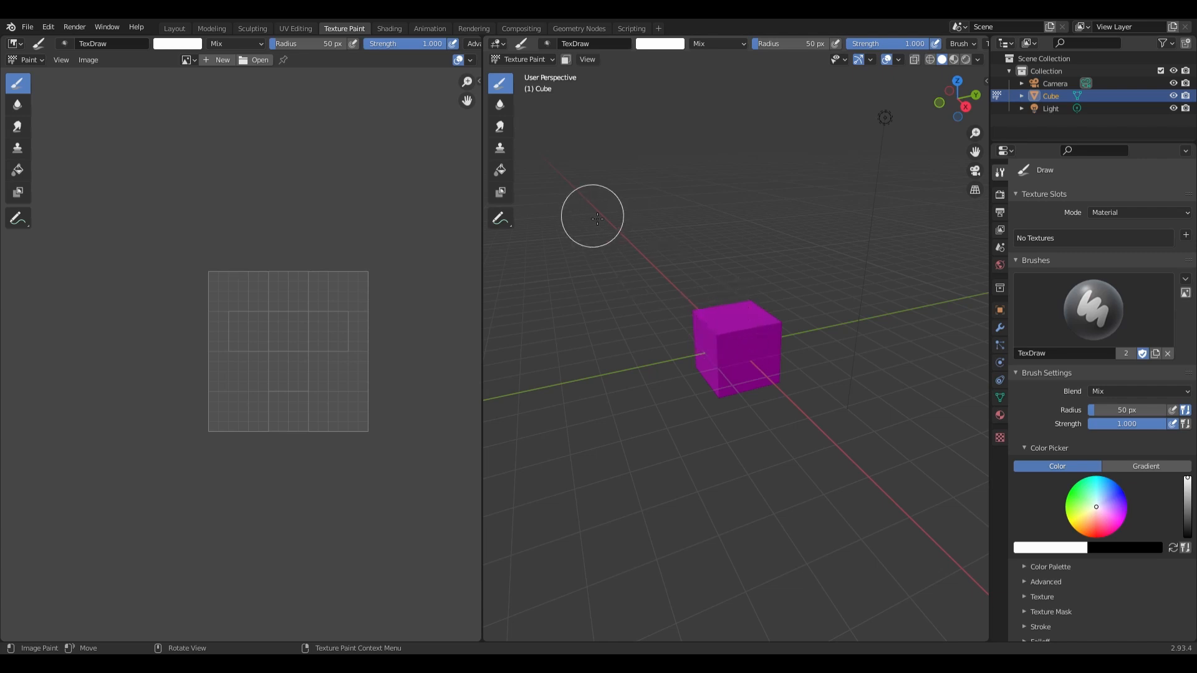
click(399, 30)
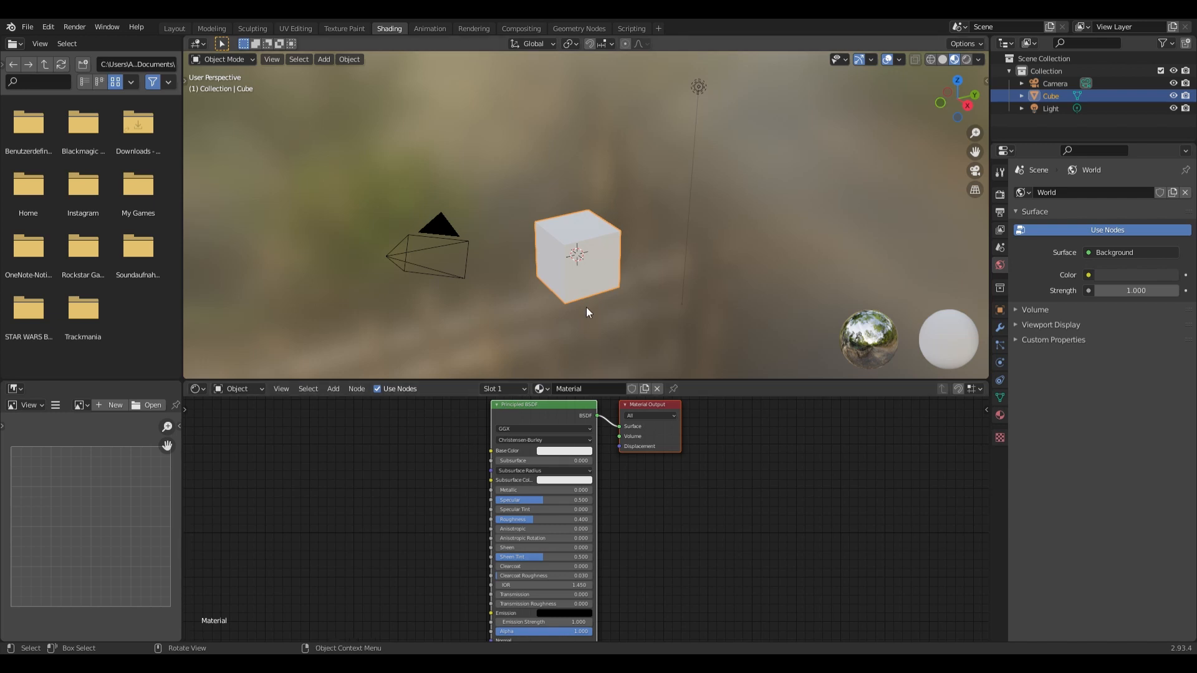
click(430, 28)
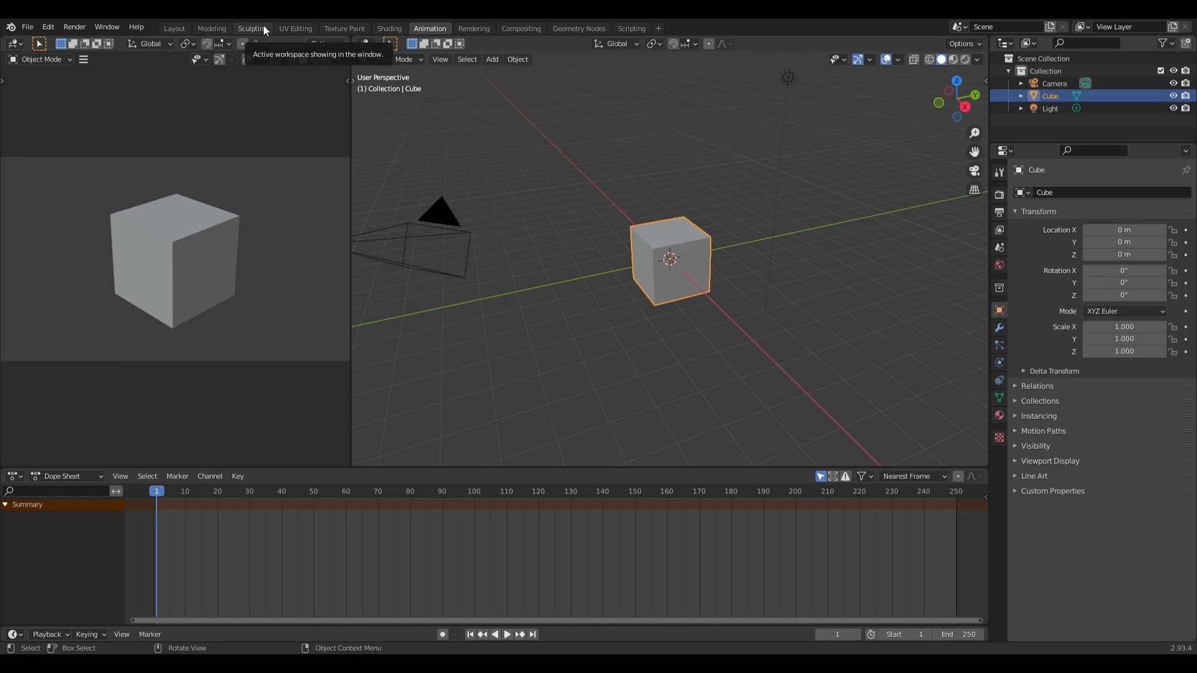
click(176, 28)
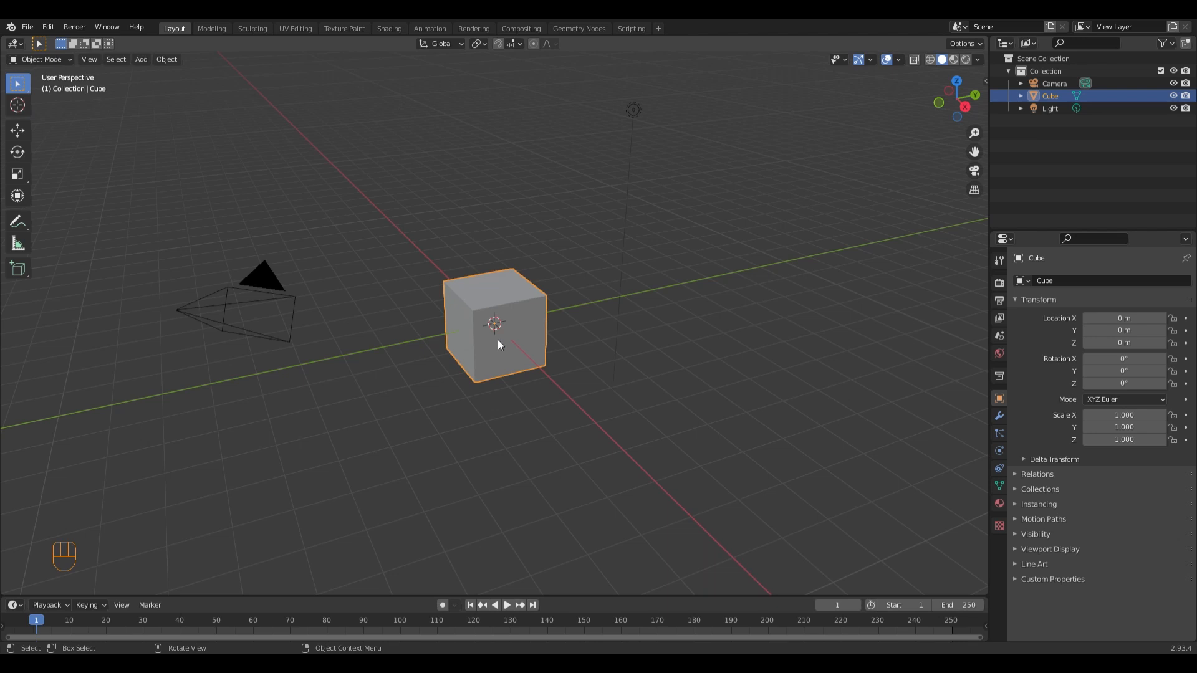
- Zoom in and out on the default cube, orbit around it, and pan the viewport
scroll(498, 339, down, 5)
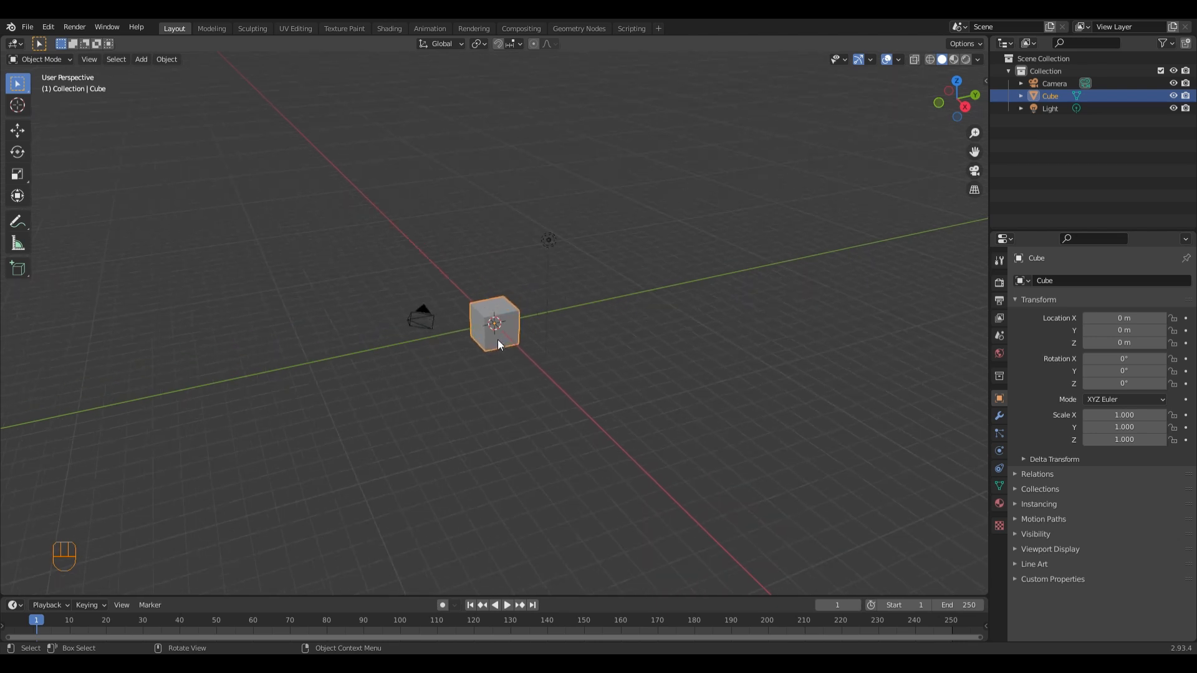
scroll(498, 339, up, 4)
scroll(498, 339, down, 4)
scroll(498, 339, up, 2)
scroll(497, 339, up, 2)
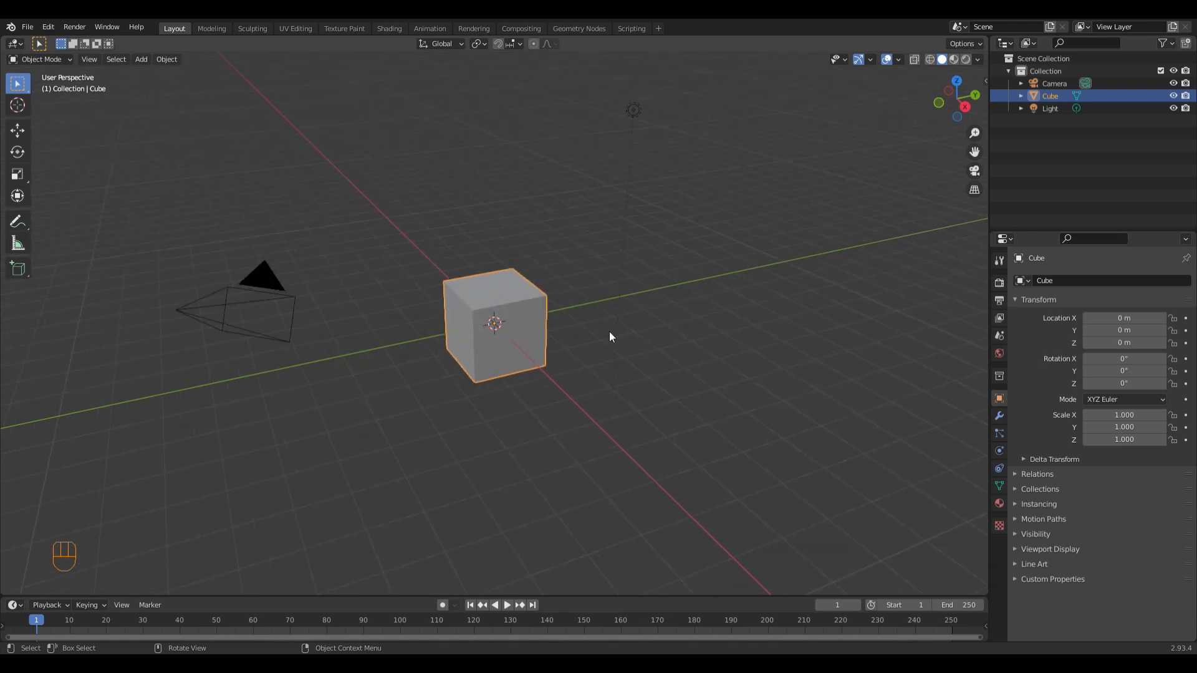
middle_drag(644, 334, 632, 406)
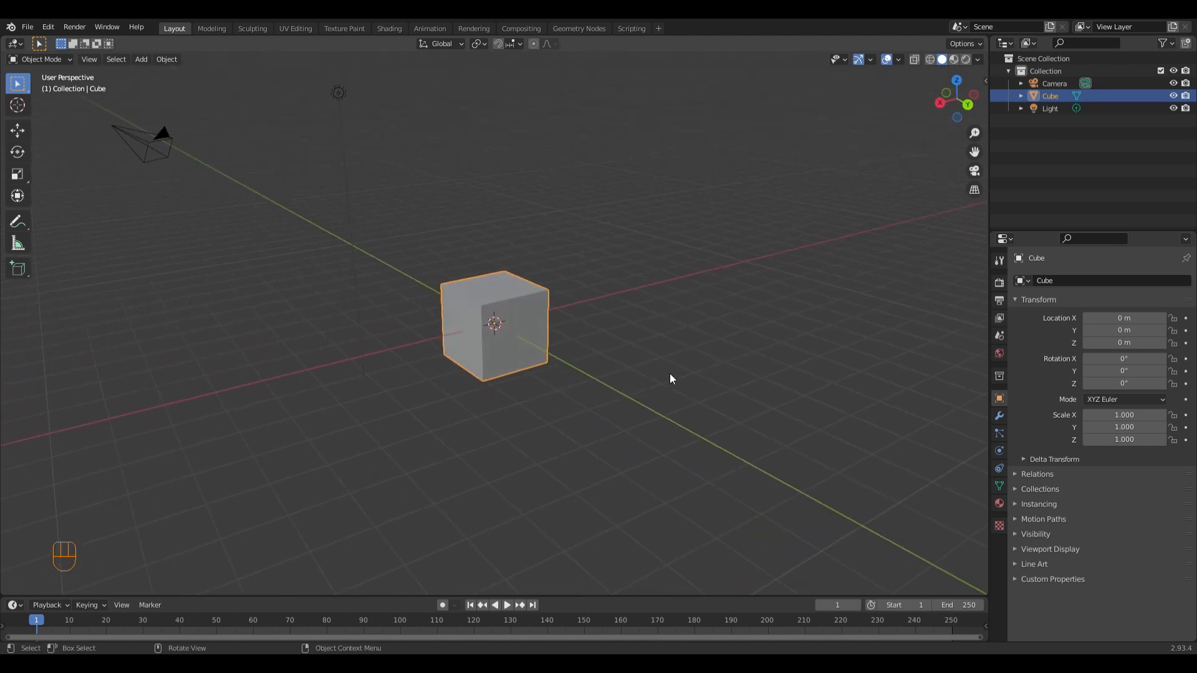
shift+middle_drag(713, 366, 814, 356)
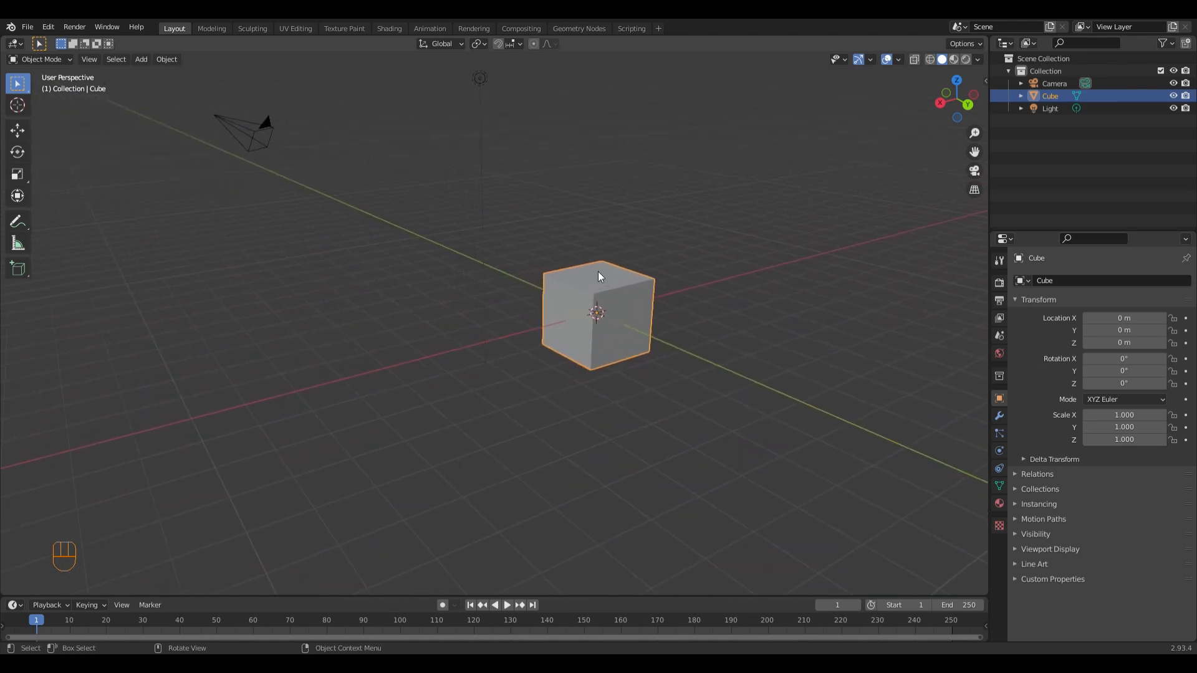
- Select the cube, the light and the camera one after another, and deselect everything
click(660, 239)
click(614, 286)
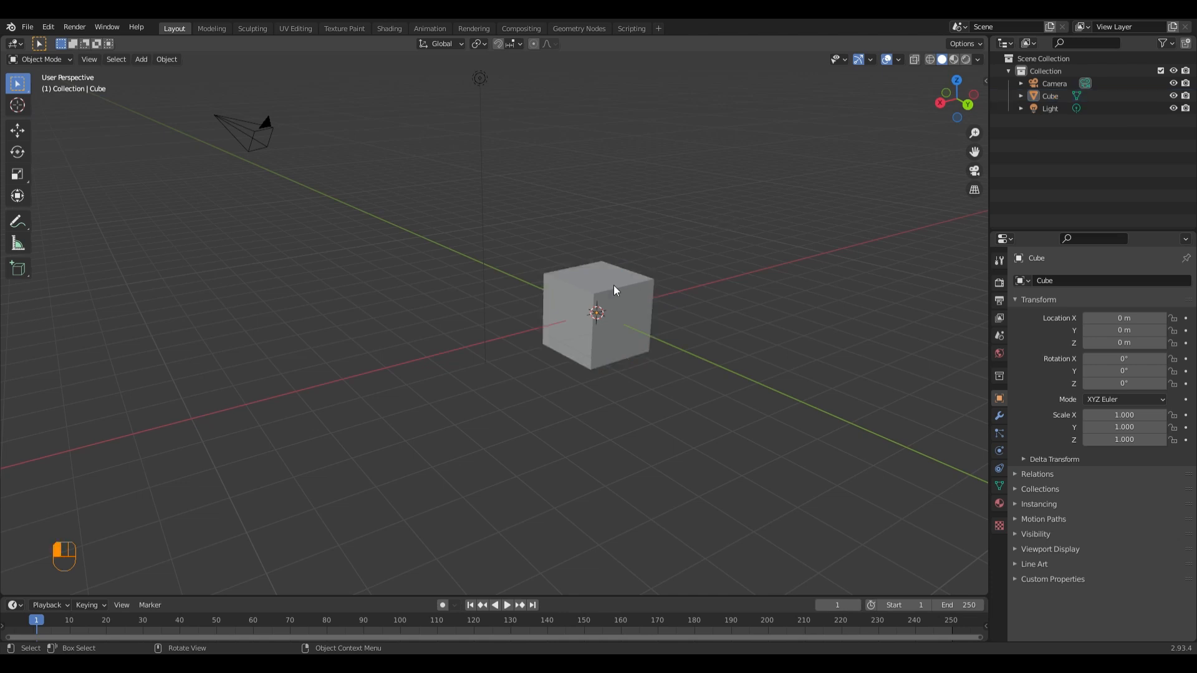
click(478, 78)
click(276, 133)
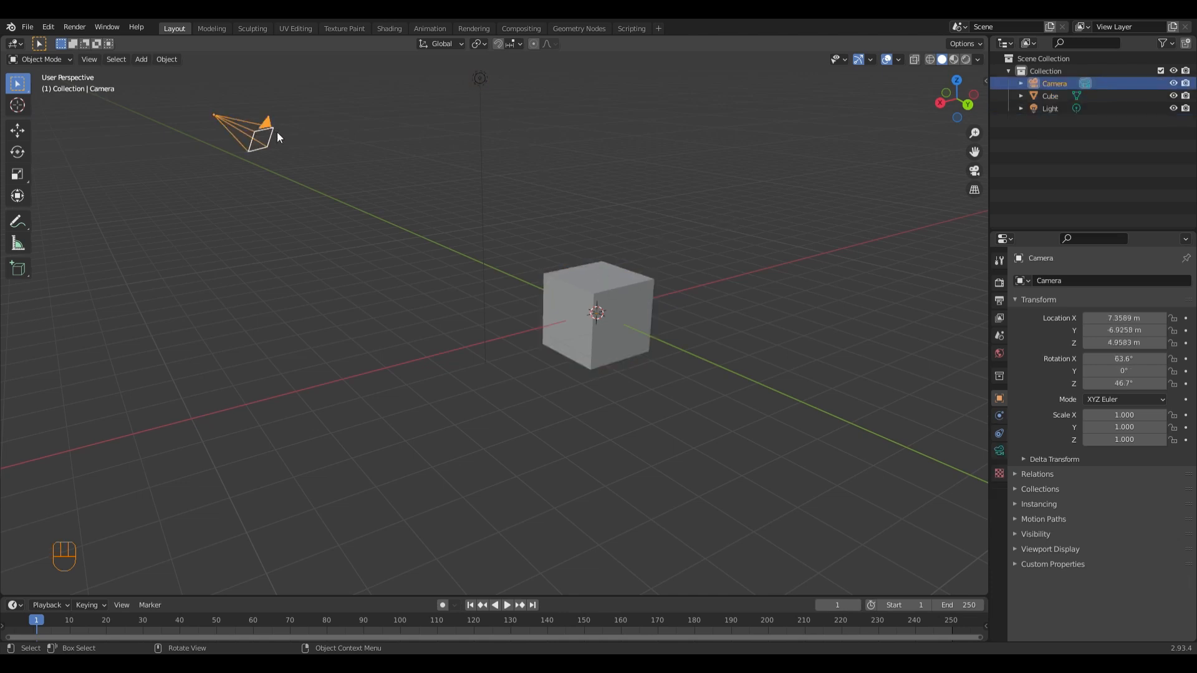
click(336, 161)
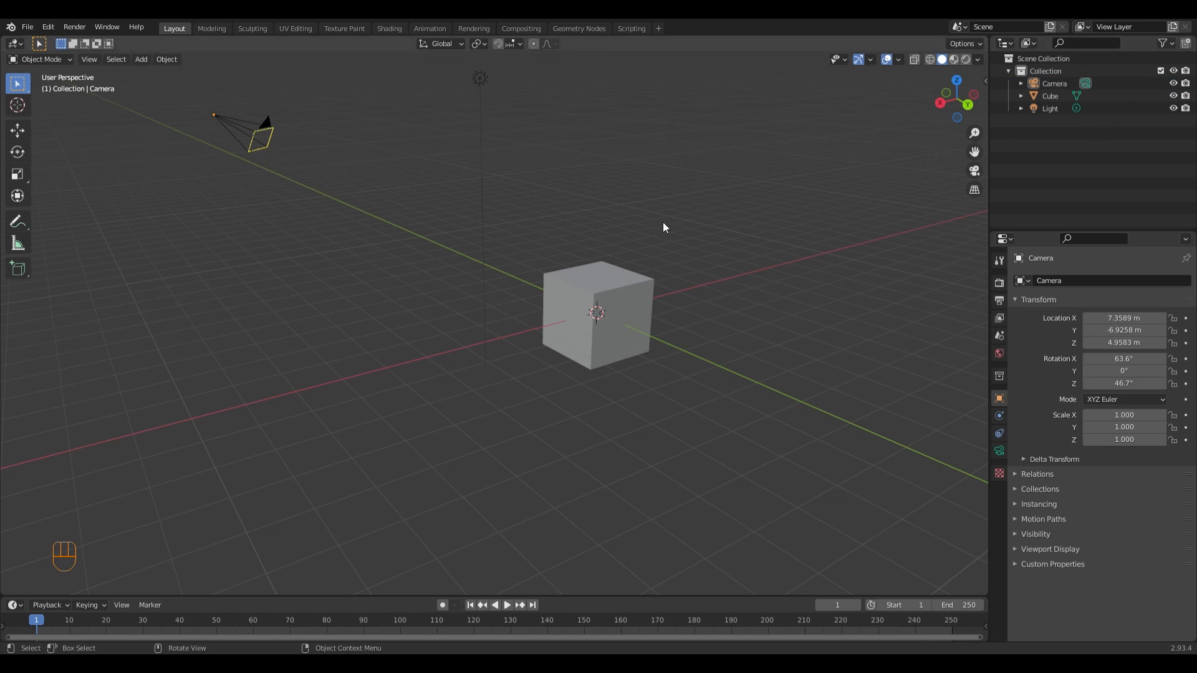
- View the scene from the front, right, top, back, left and bottom orthographic directions
key(KP_1)
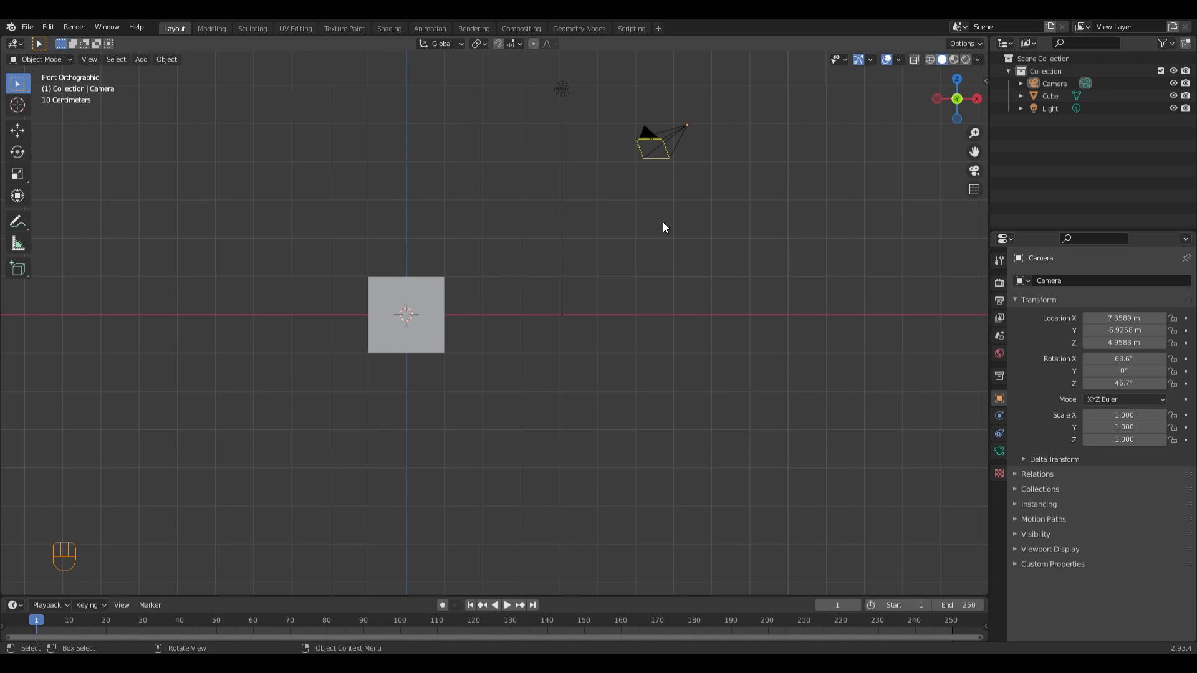
key(KP_3)
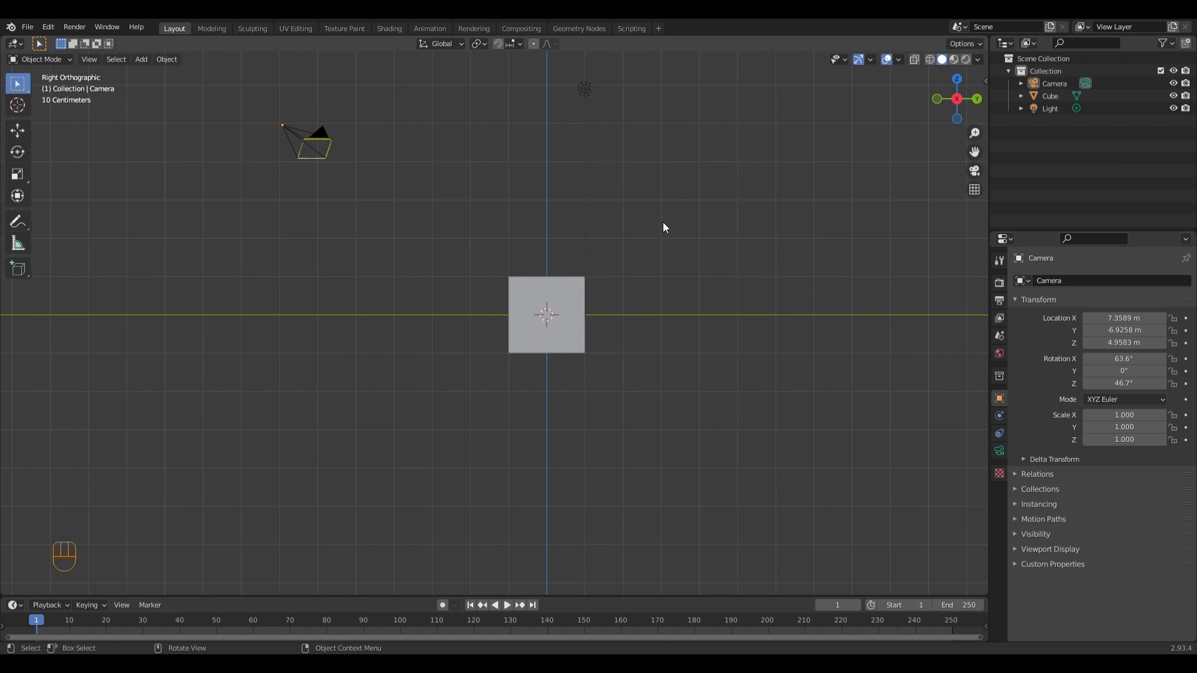
key(KP_7)
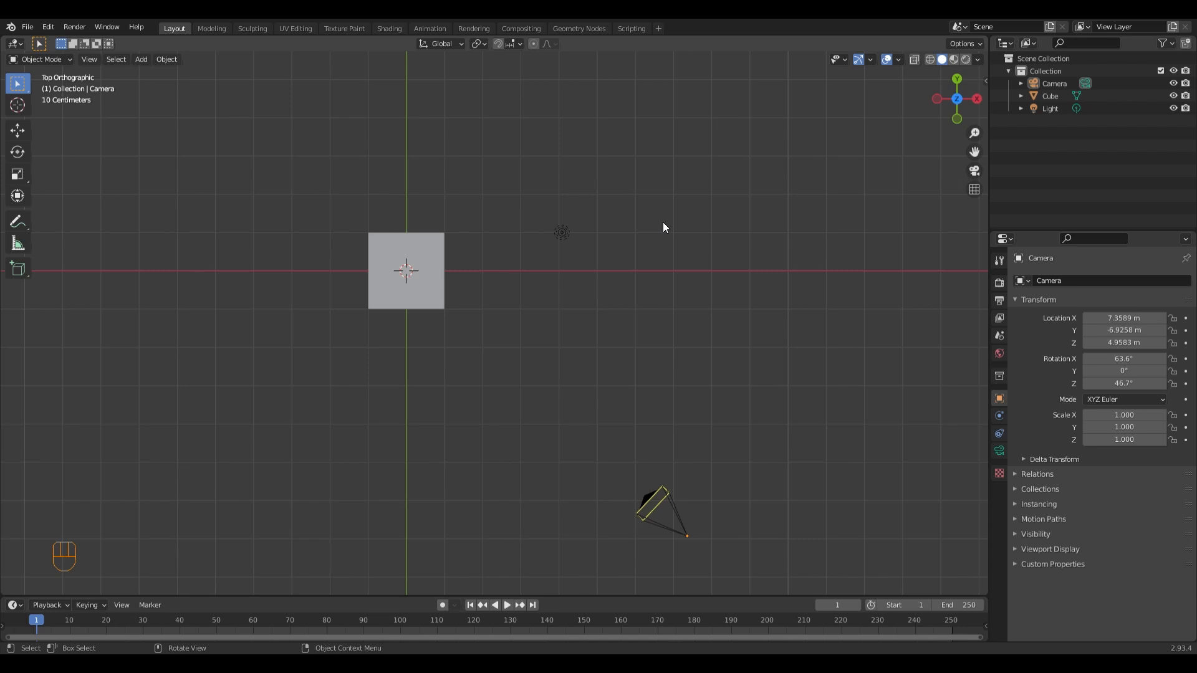
key(ctrl)
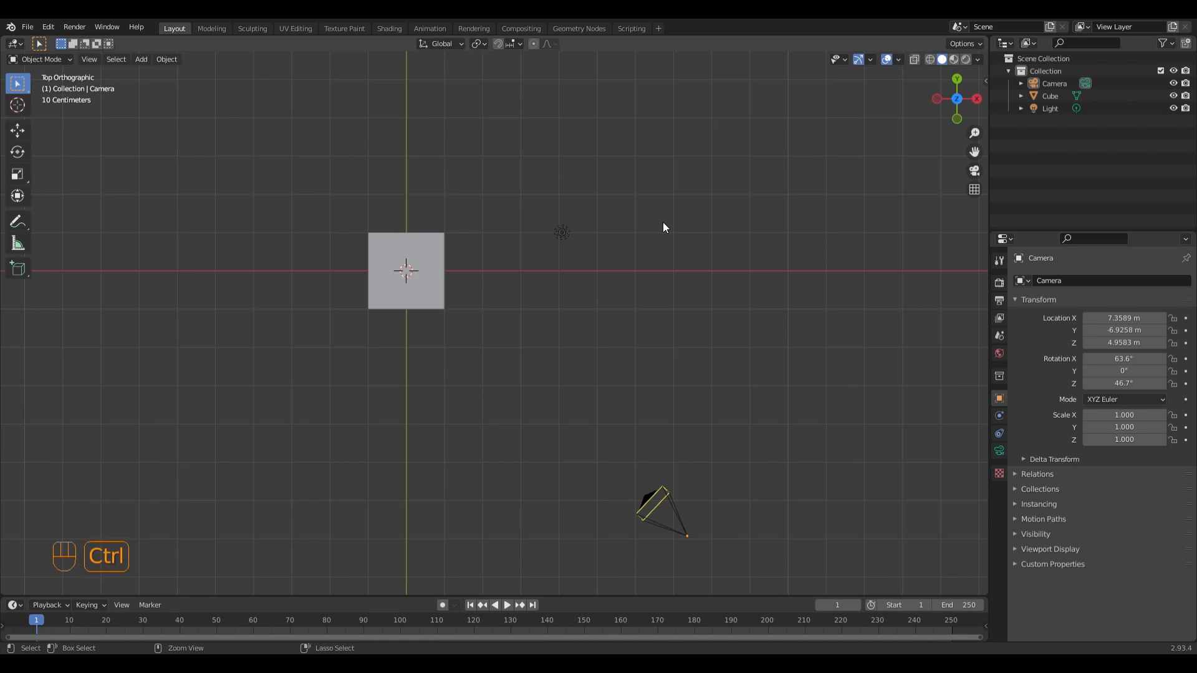
key(ctrl+KP_1)
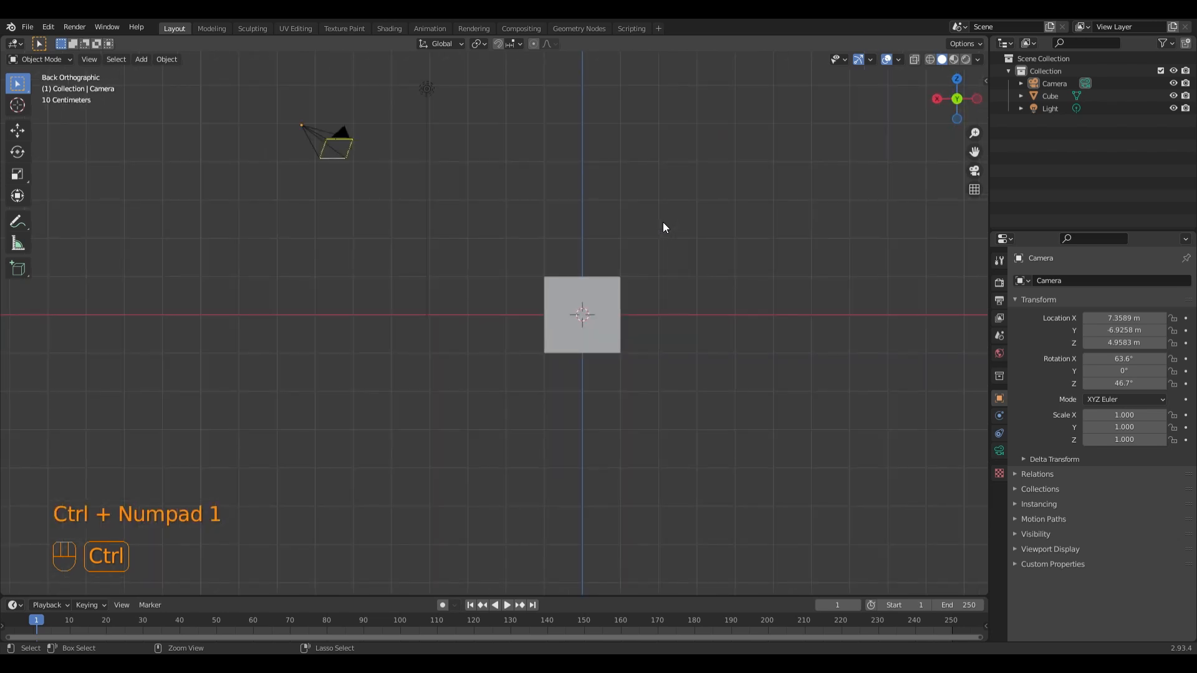
key(ctrl+KP_3)
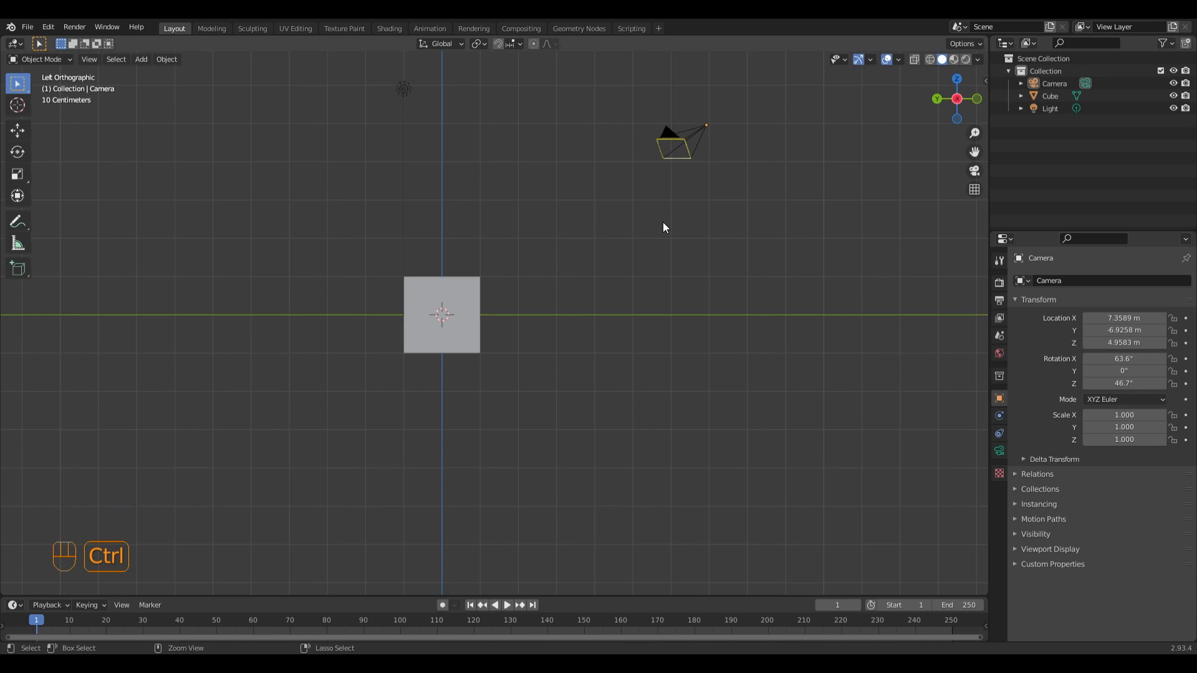
key(ctrl+KP_7)
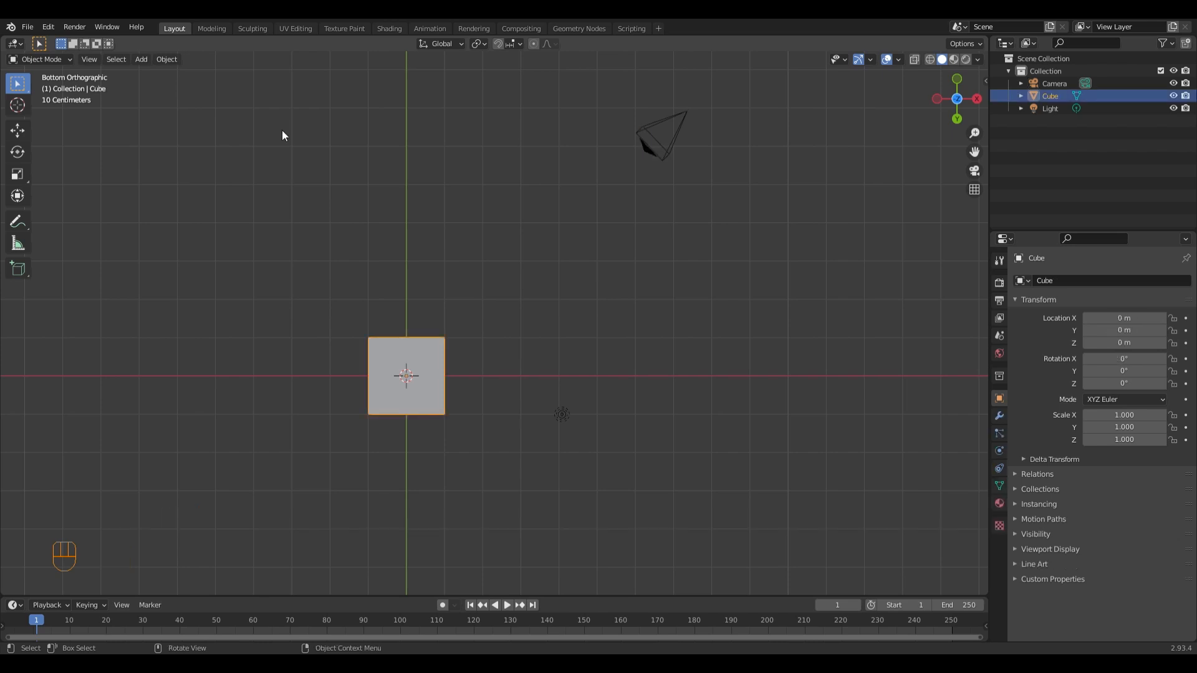
- Check the Modeling workspace's tools, return to Layout, and put the cube into Edit Mode
click(212, 29)
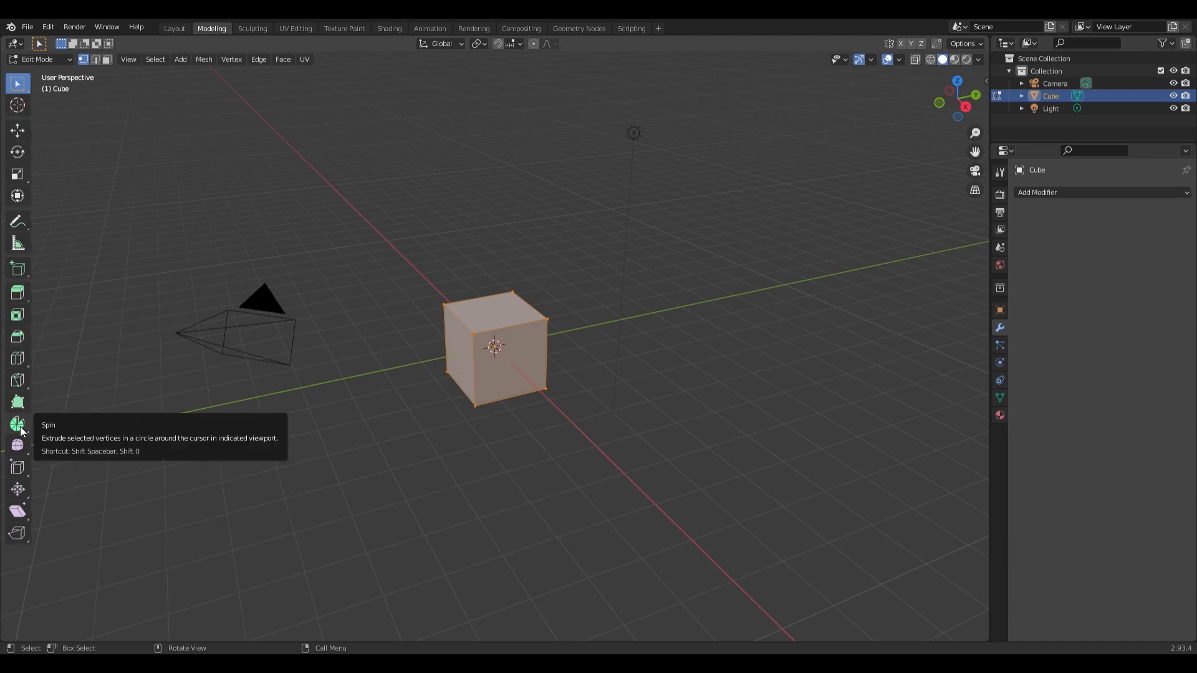
click(175, 29)
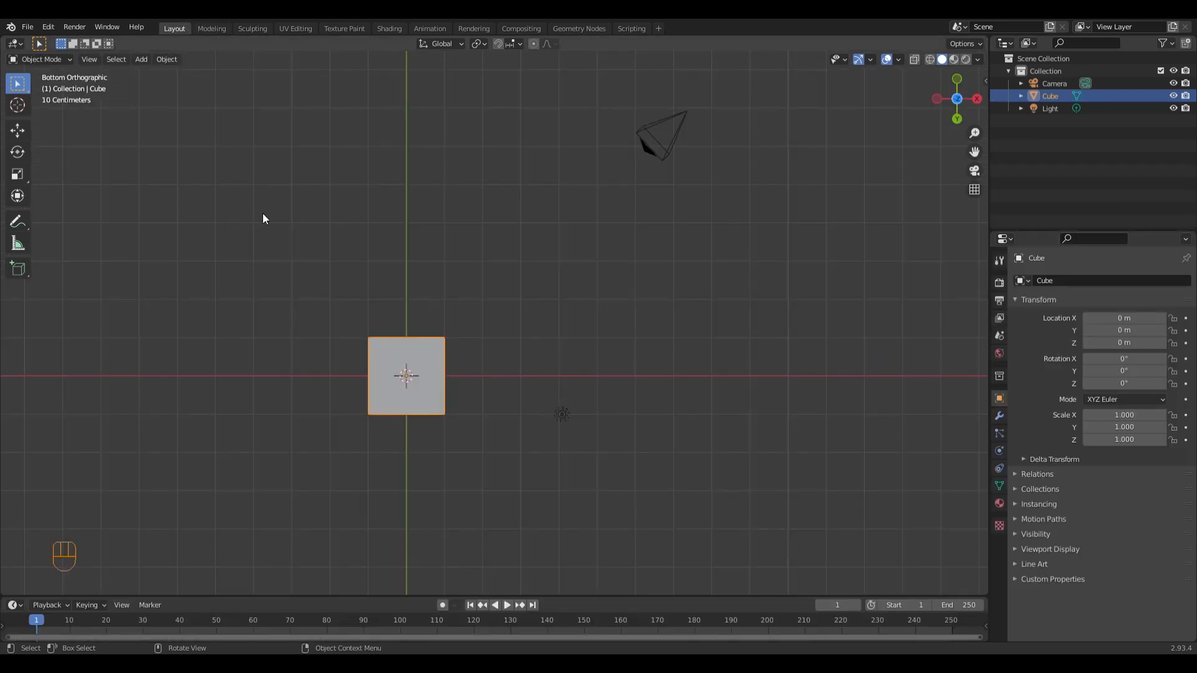
key(Tab)
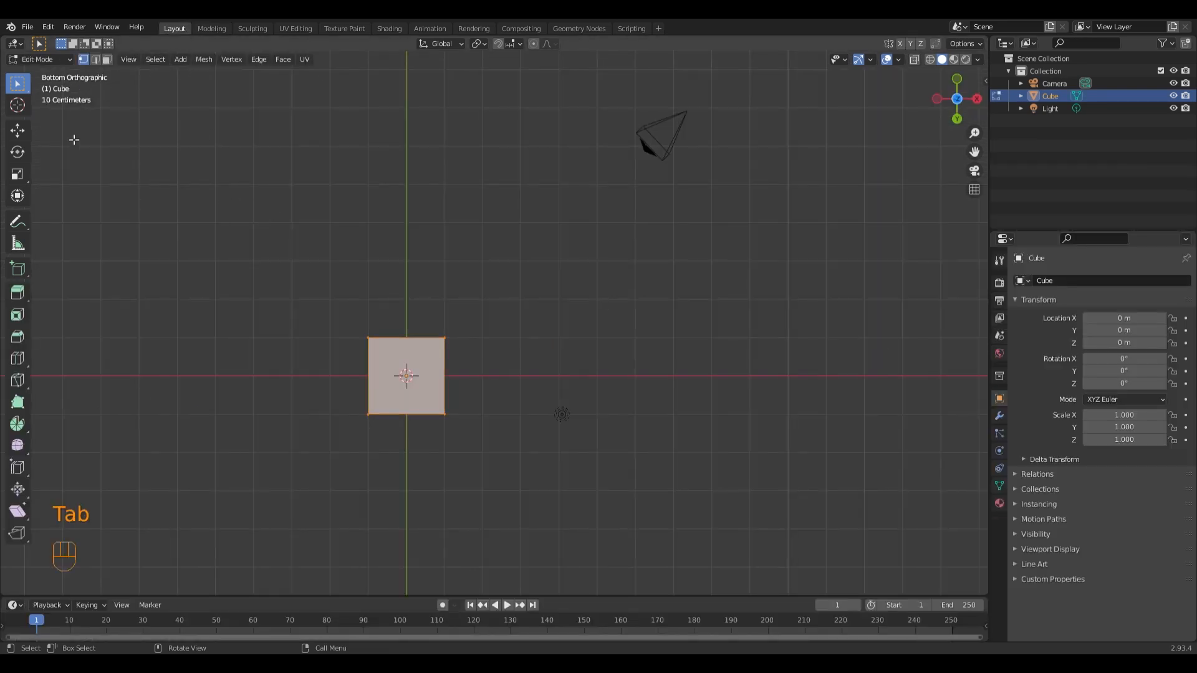
key(Tab)
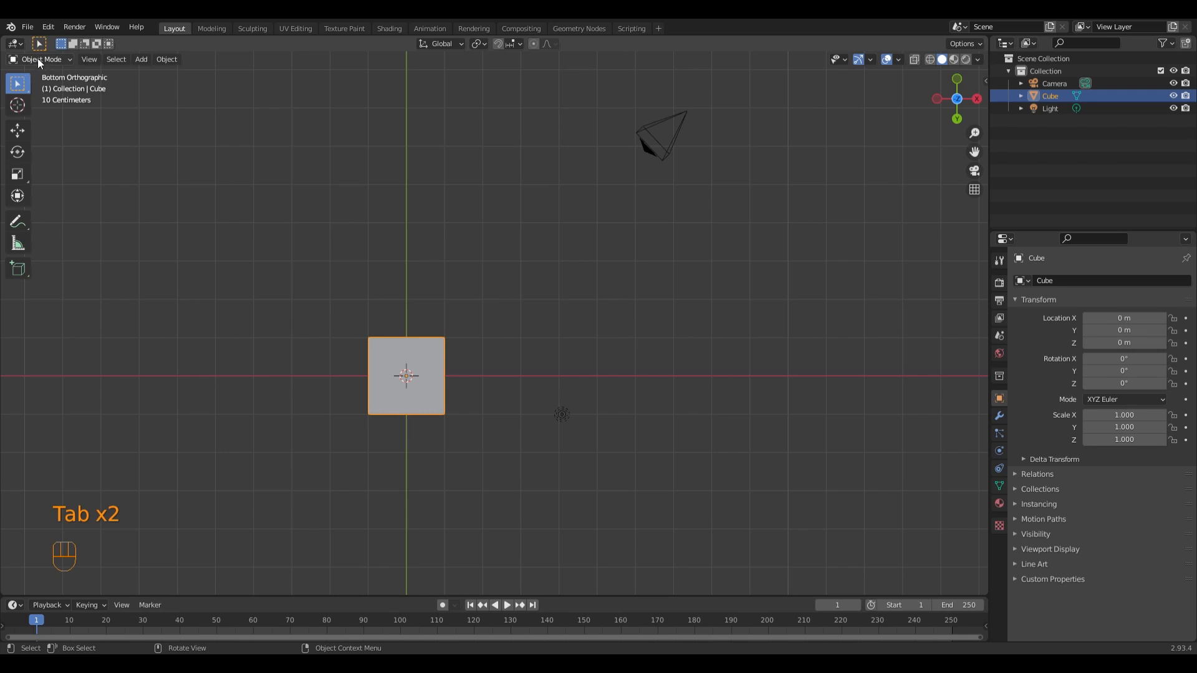
key(Tab)
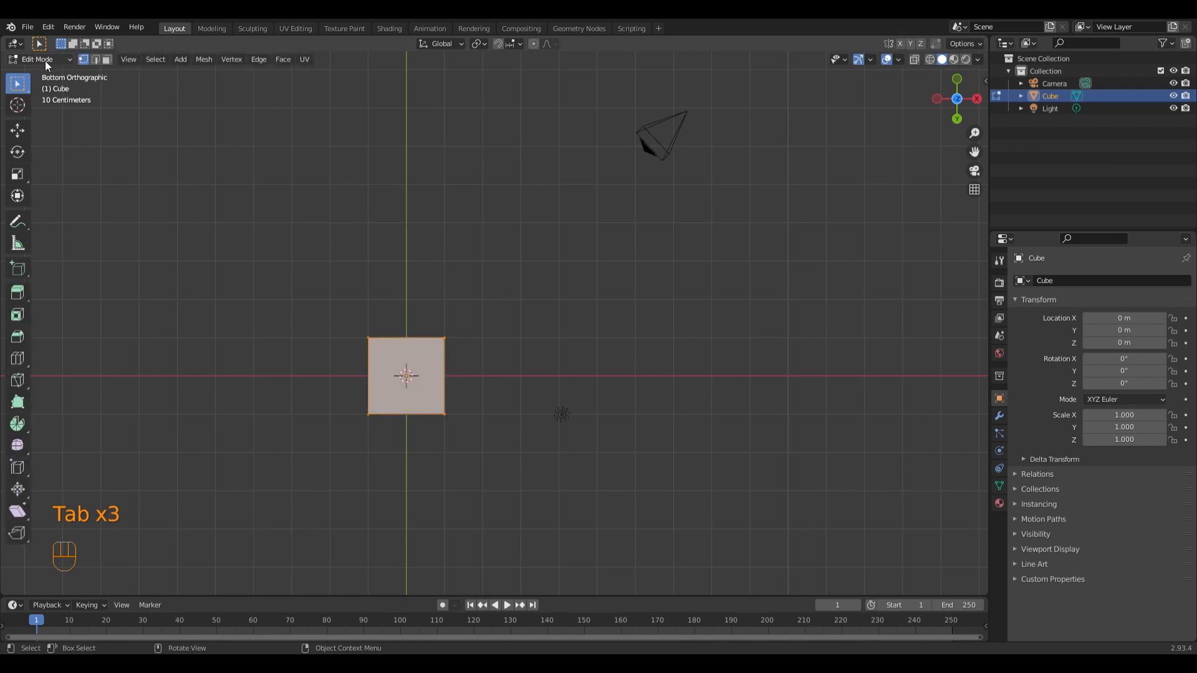
click(68, 59)
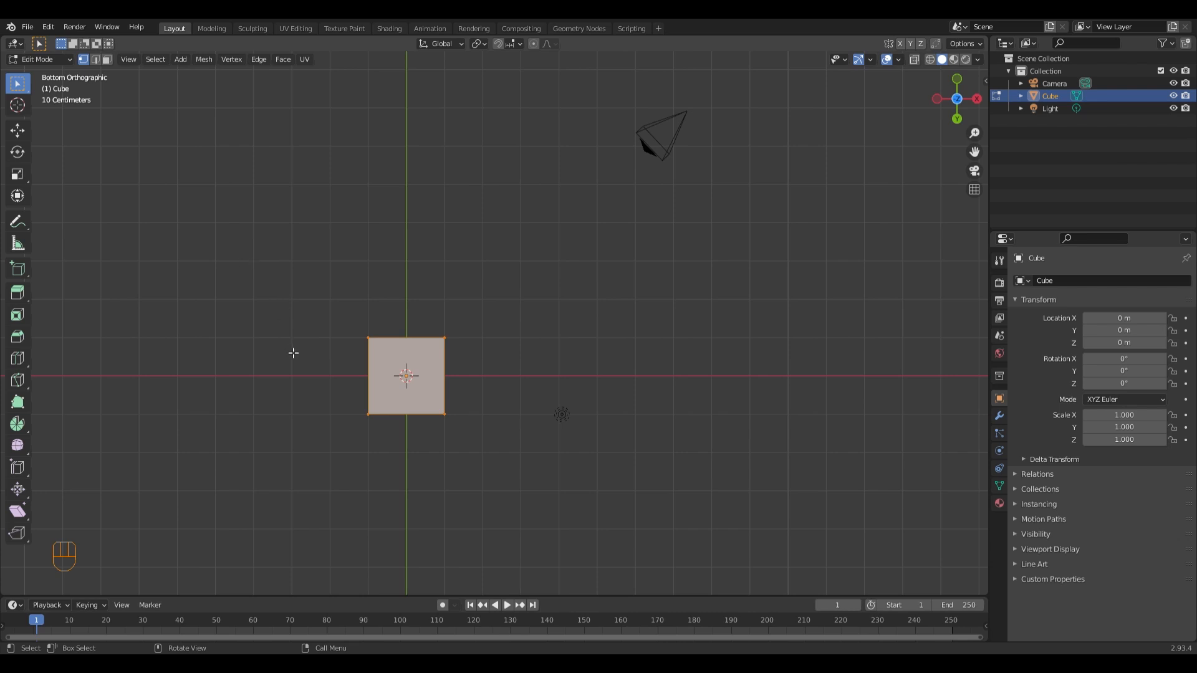
- Alternate between edge and vertex selection for the cube's mesh, ending in edge select mode
shift+middle_drag(294, 353, 402, 291)
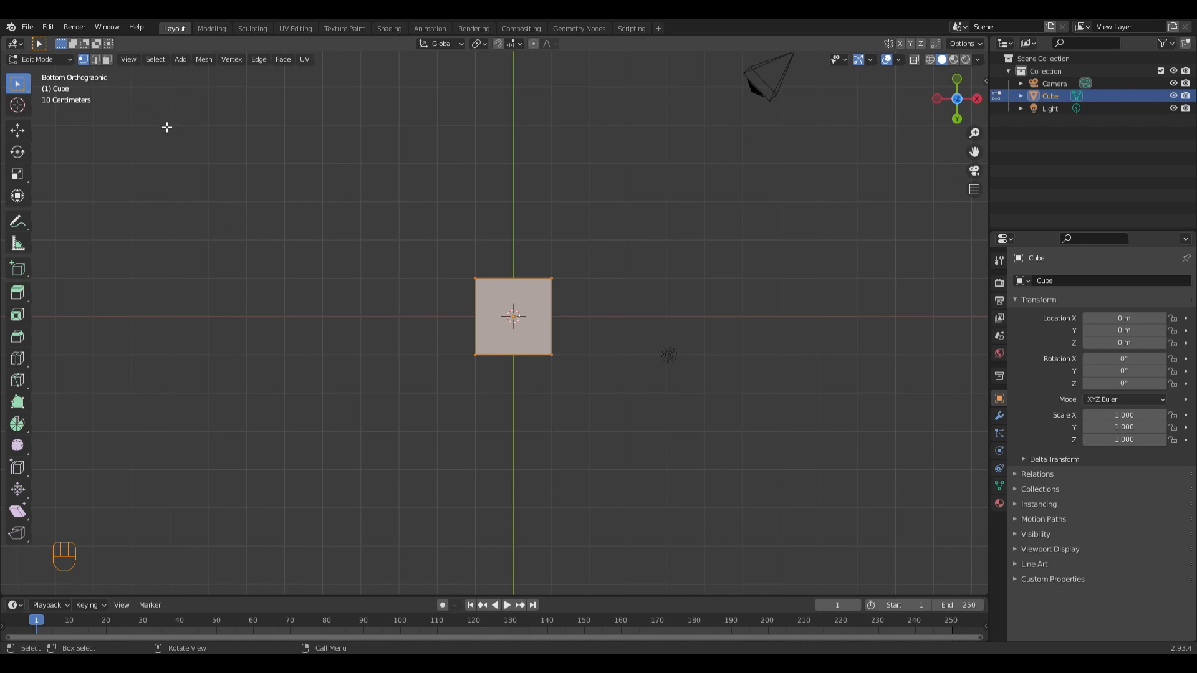
key(2)
key(1)
key(2)
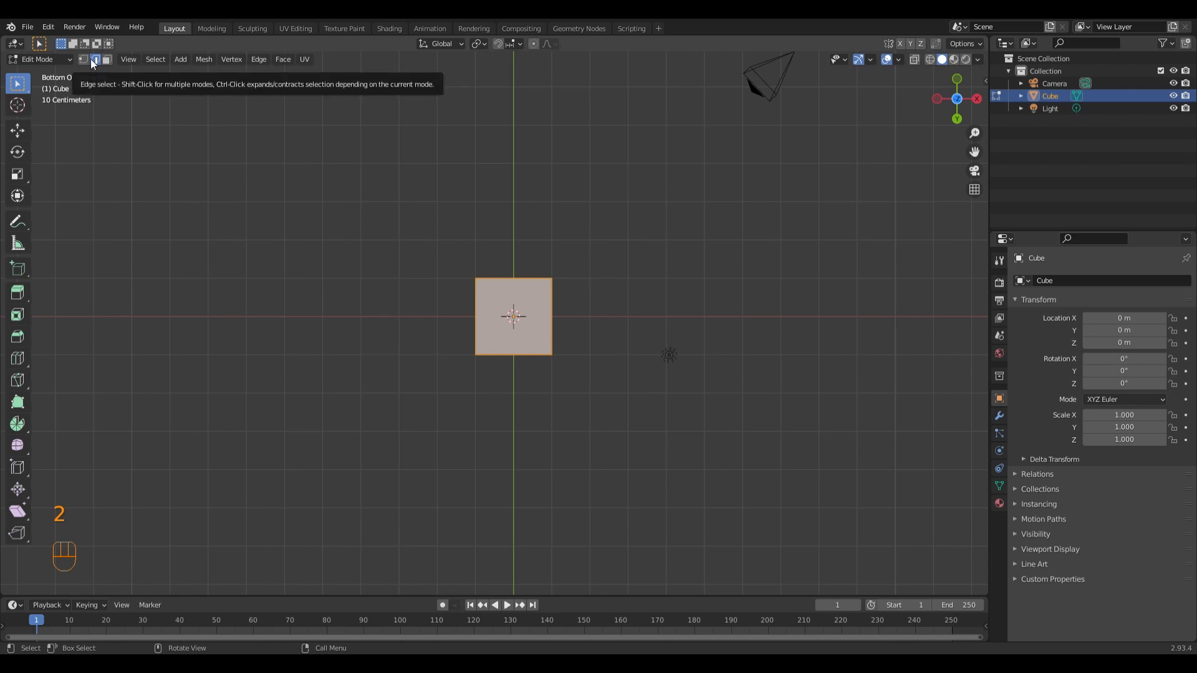
- Select one of the cube's upper corner vertices in vertex mode and its top face in face select mode
key(3)
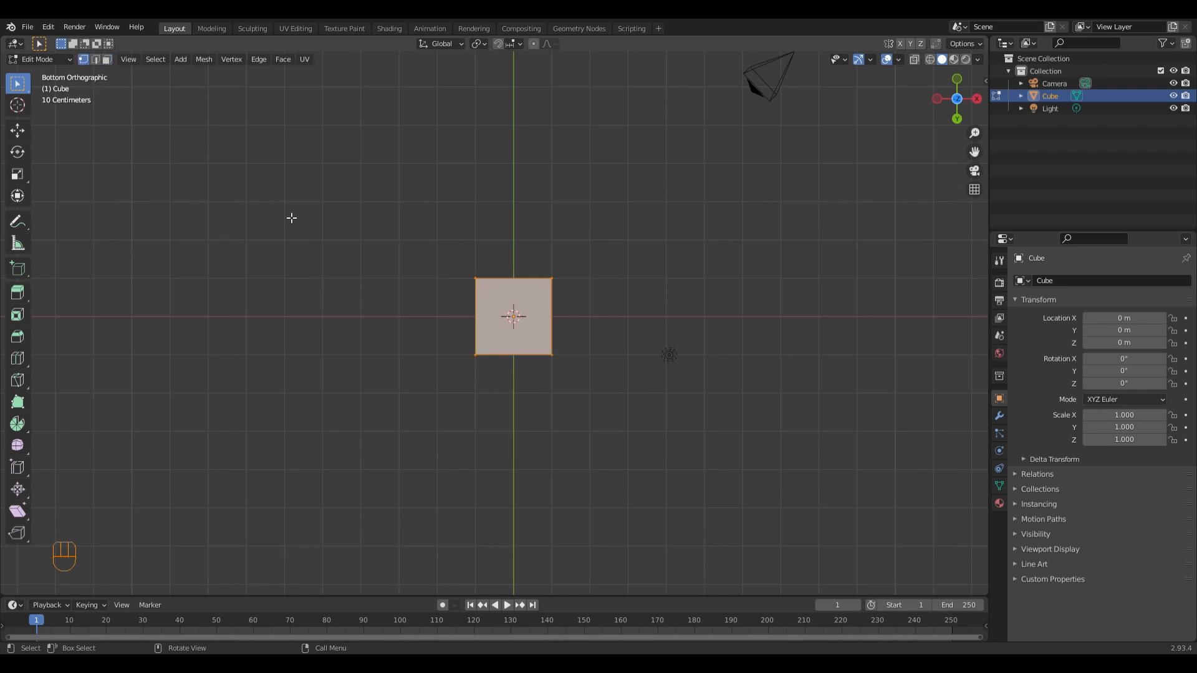
middle_drag(292, 218, 505, 436)
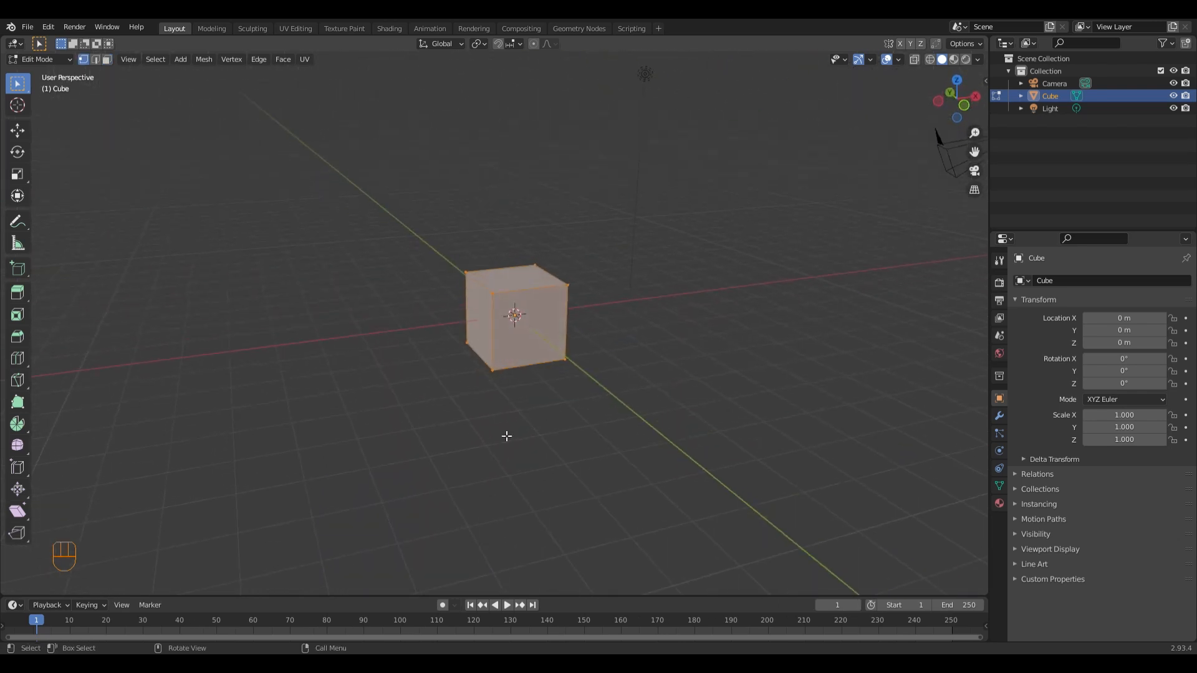
click(493, 294)
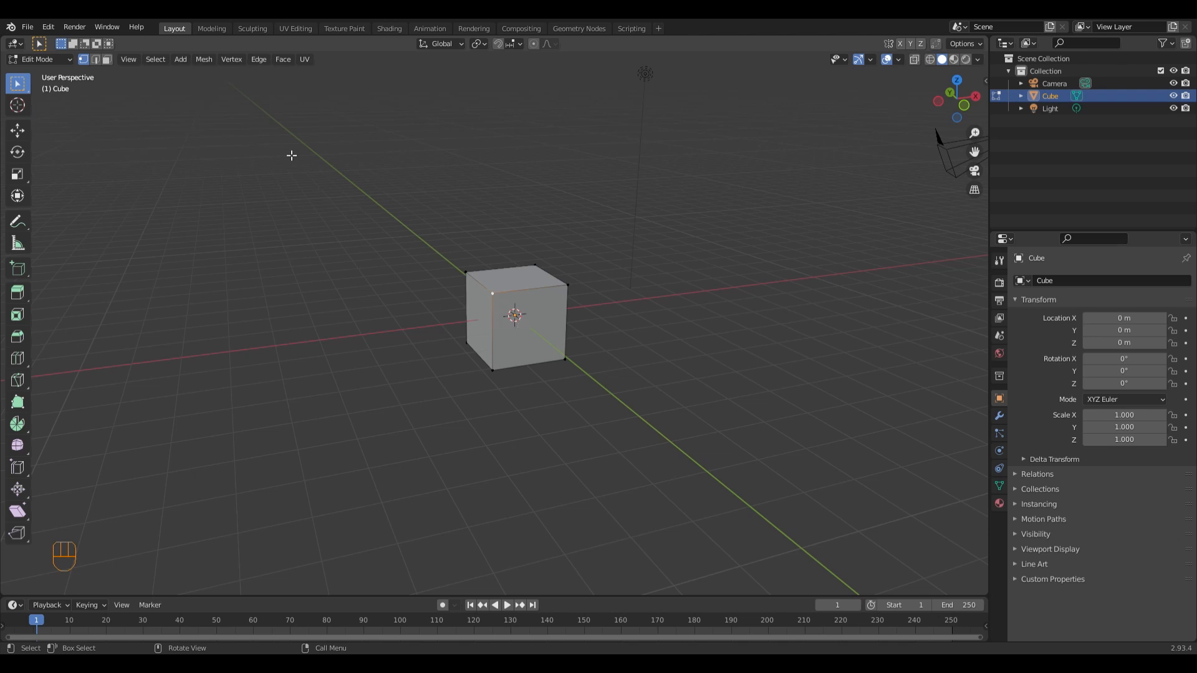
key(2)
click(110, 61)
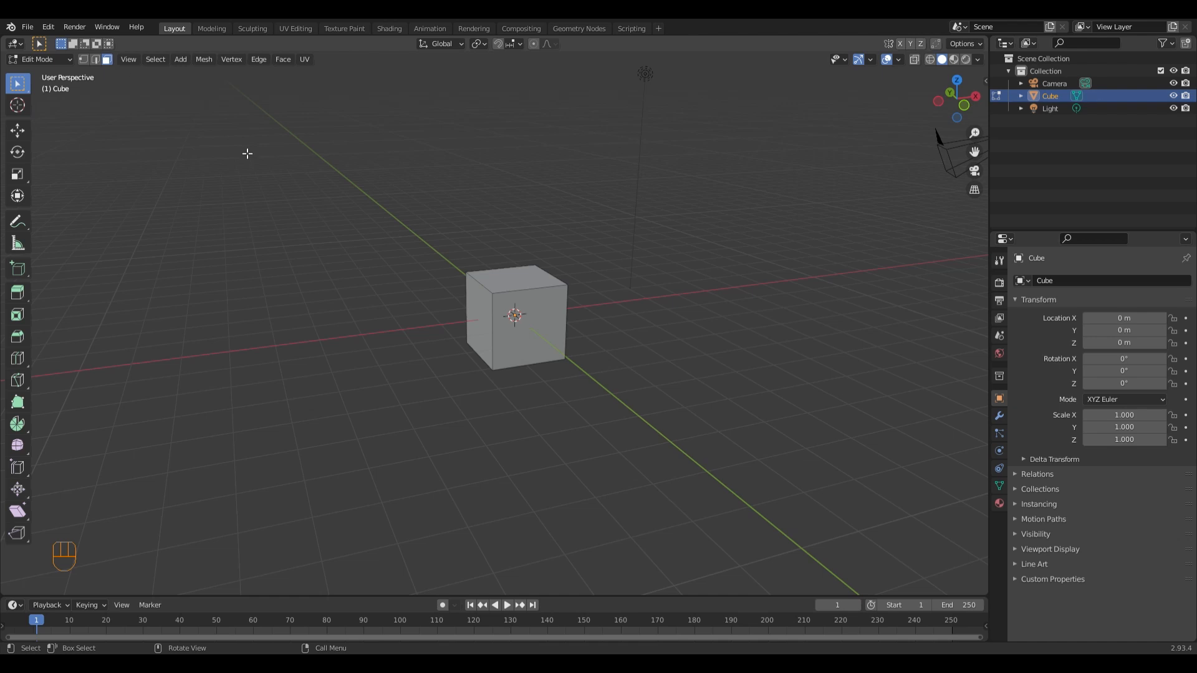
click(514, 285)
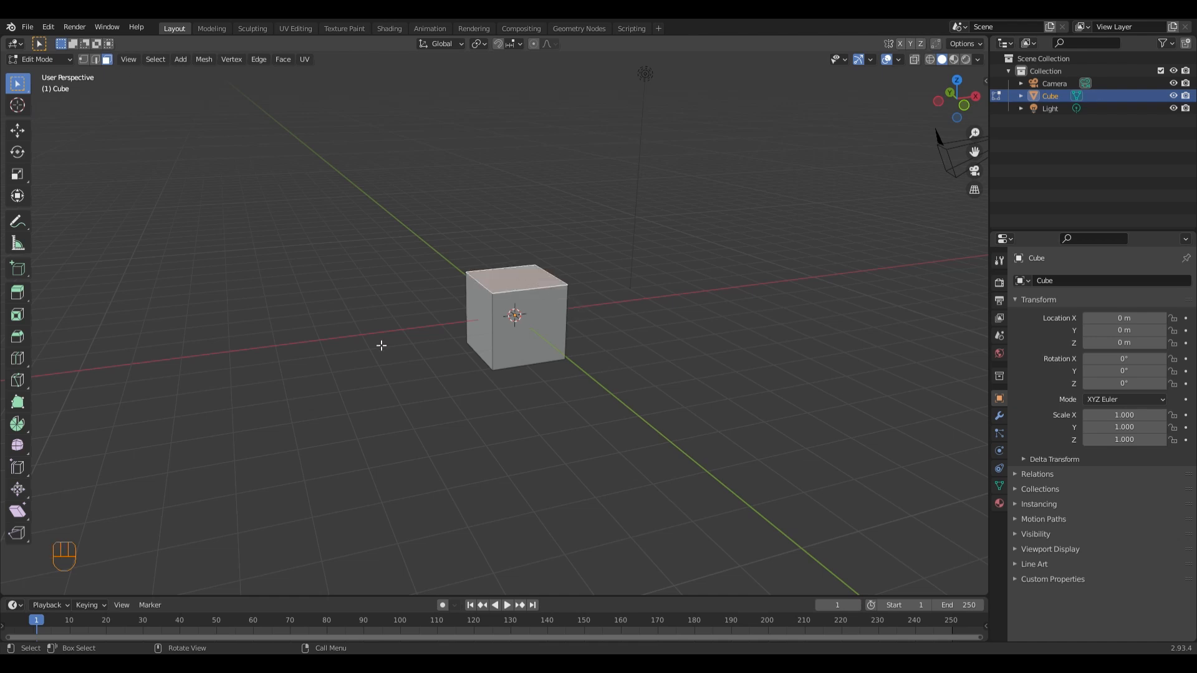
- Return the cube to Object Mode and add a cylinder mesh to the scene
key(Tab)
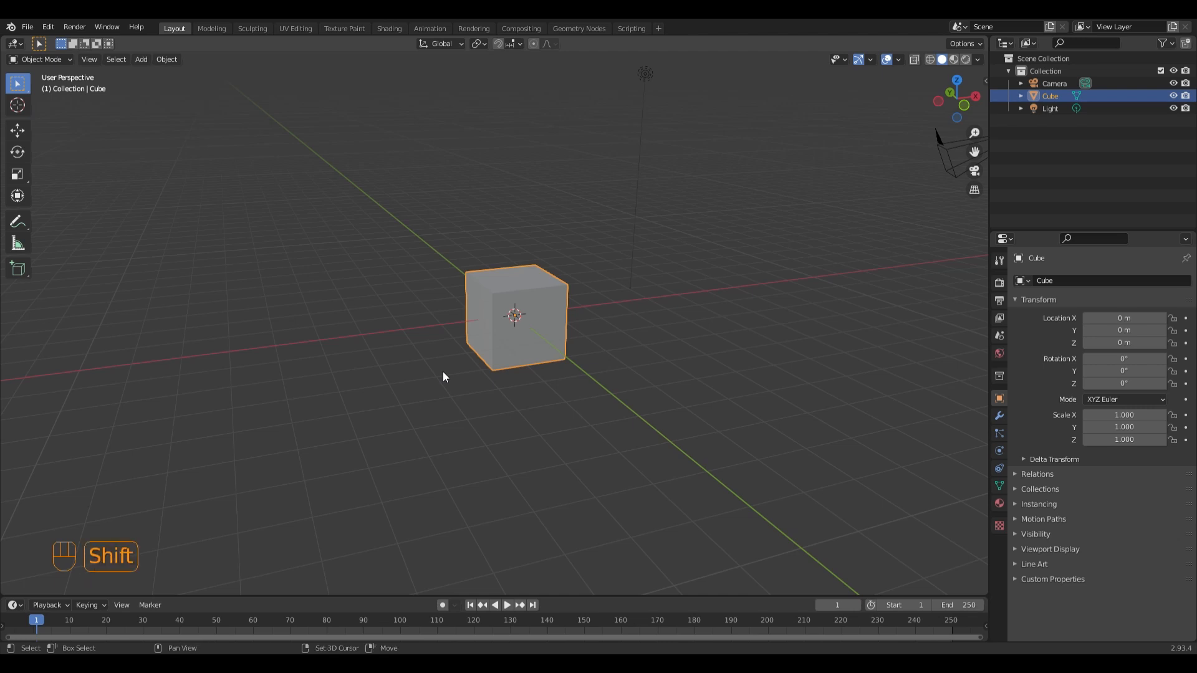
key(shift+a)
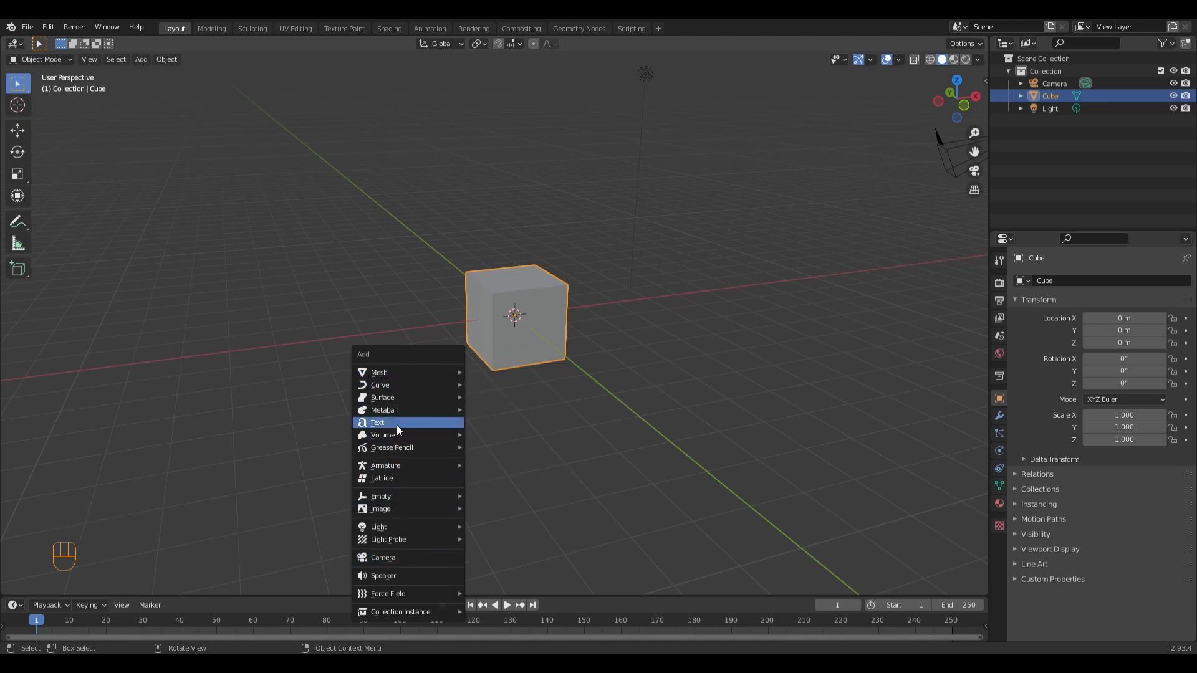
mouse_move(409, 372)
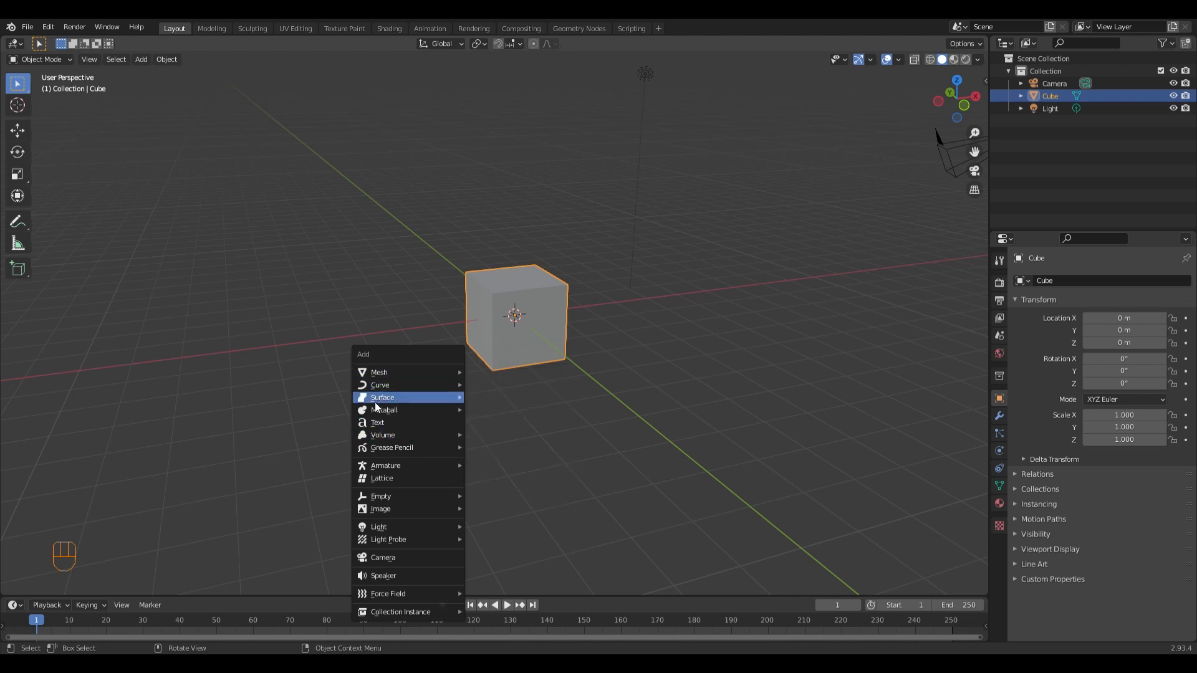
mouse_move(412, 532)
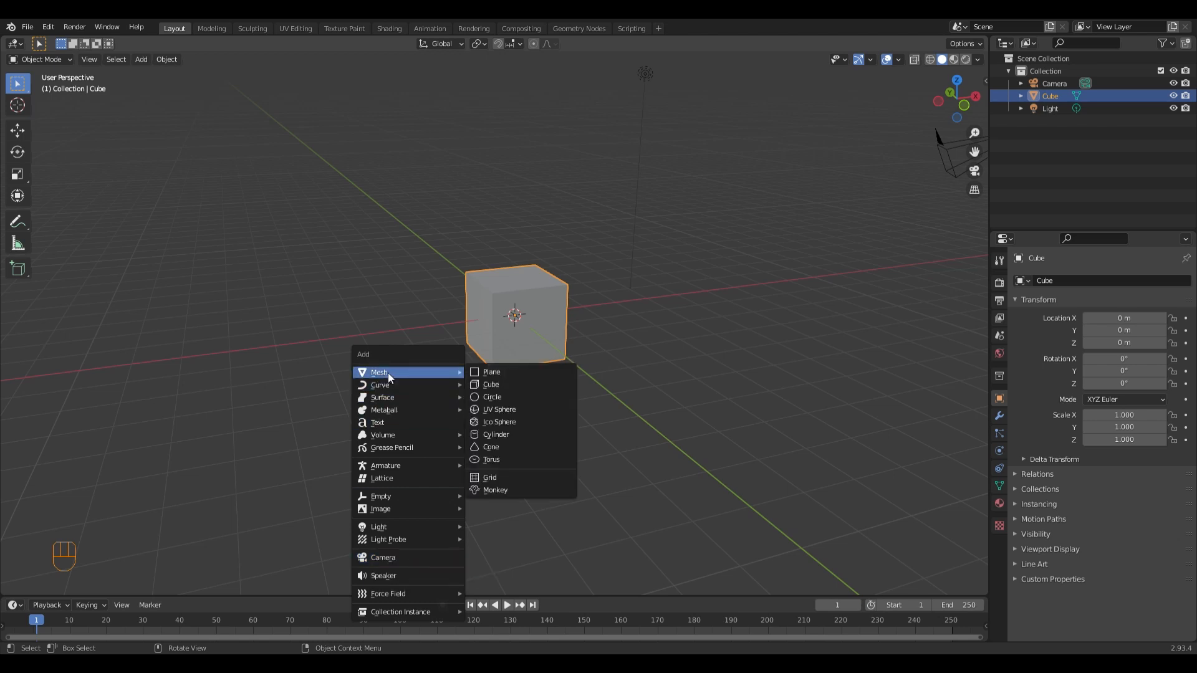
click(498, 438)
scroll(508, 360, up, 2)
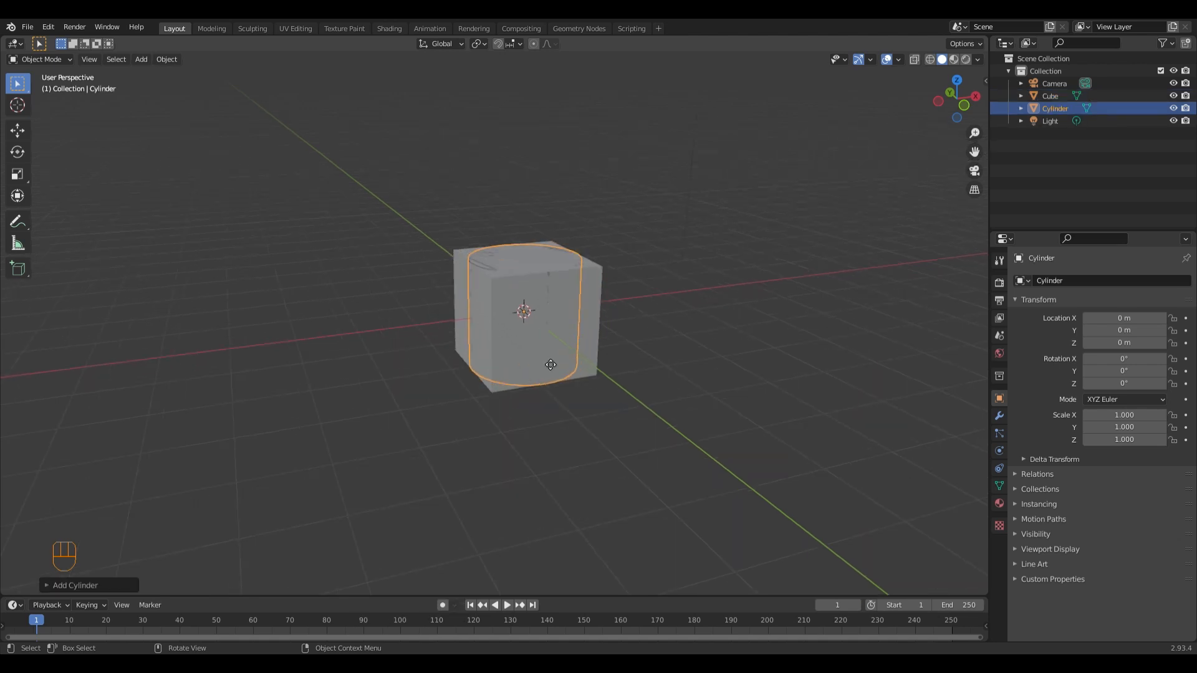
- Move the cylinder about -2.93 m along the global X axis so it stands beside the cube
key(g)
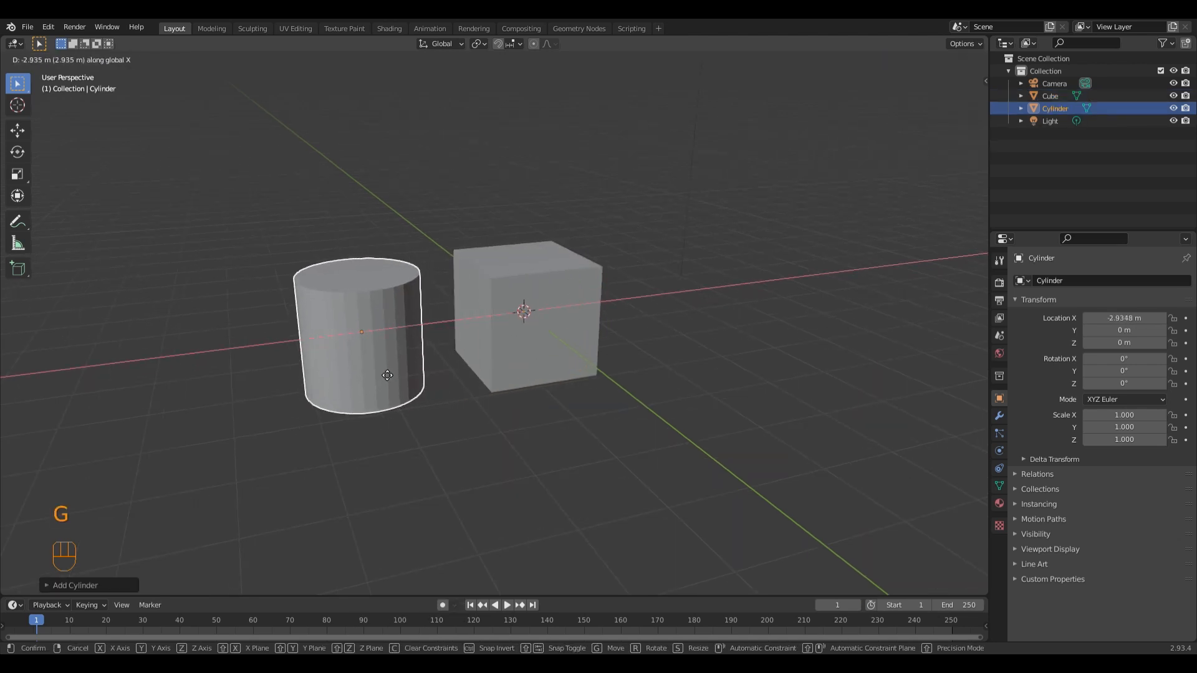
click(449, 379)
scroll(451, 382, down, 2)
middle_drag(451, 383, 684, 390)
scroll(649, 343, up, 3)
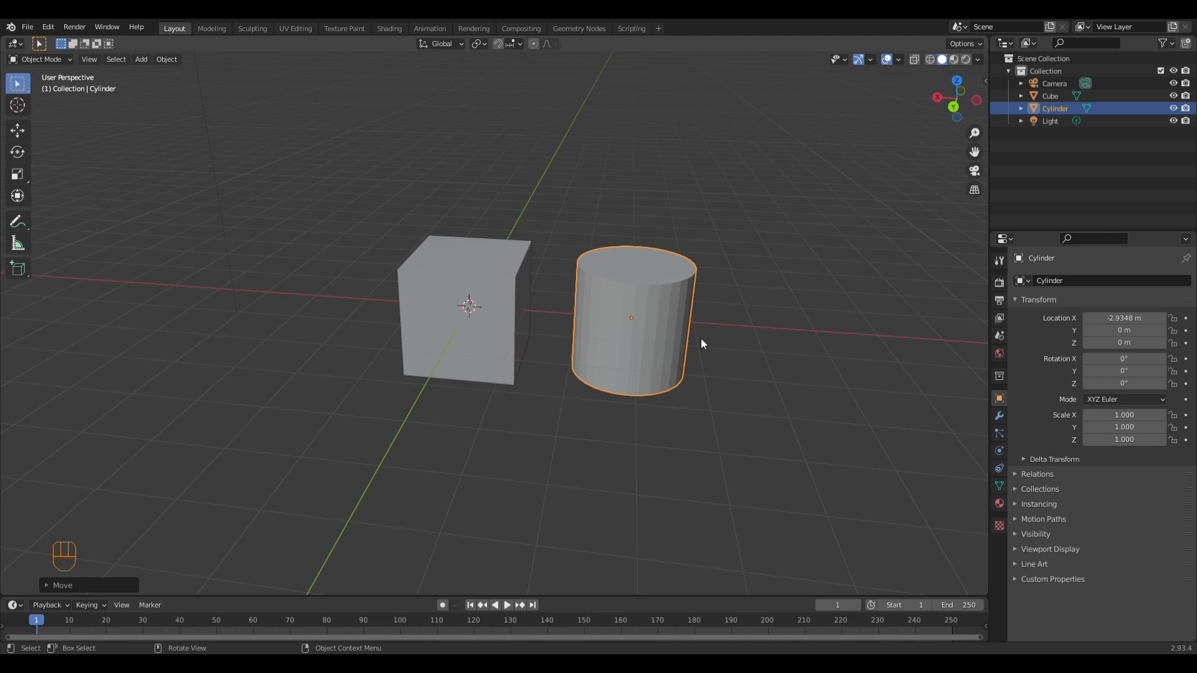
- Try moving the cylinder freely without a constraint and along the global X axis
key(g)
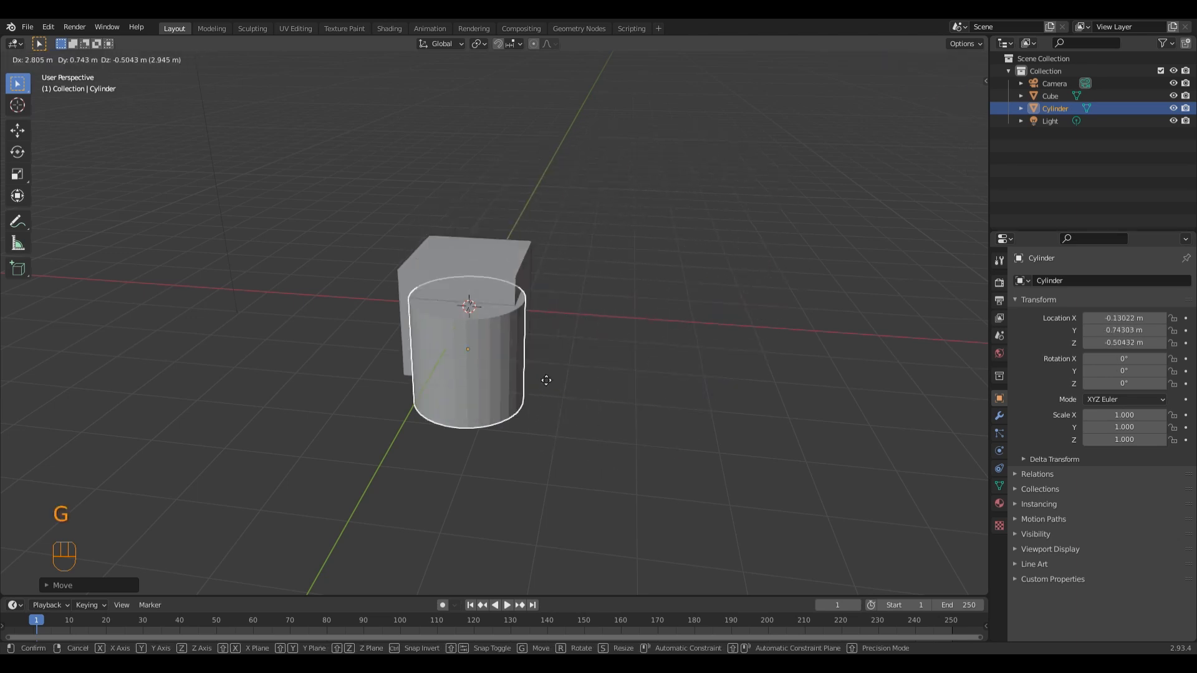
right_click(687, 334)
middle_drag(687, 334, 601, 273)
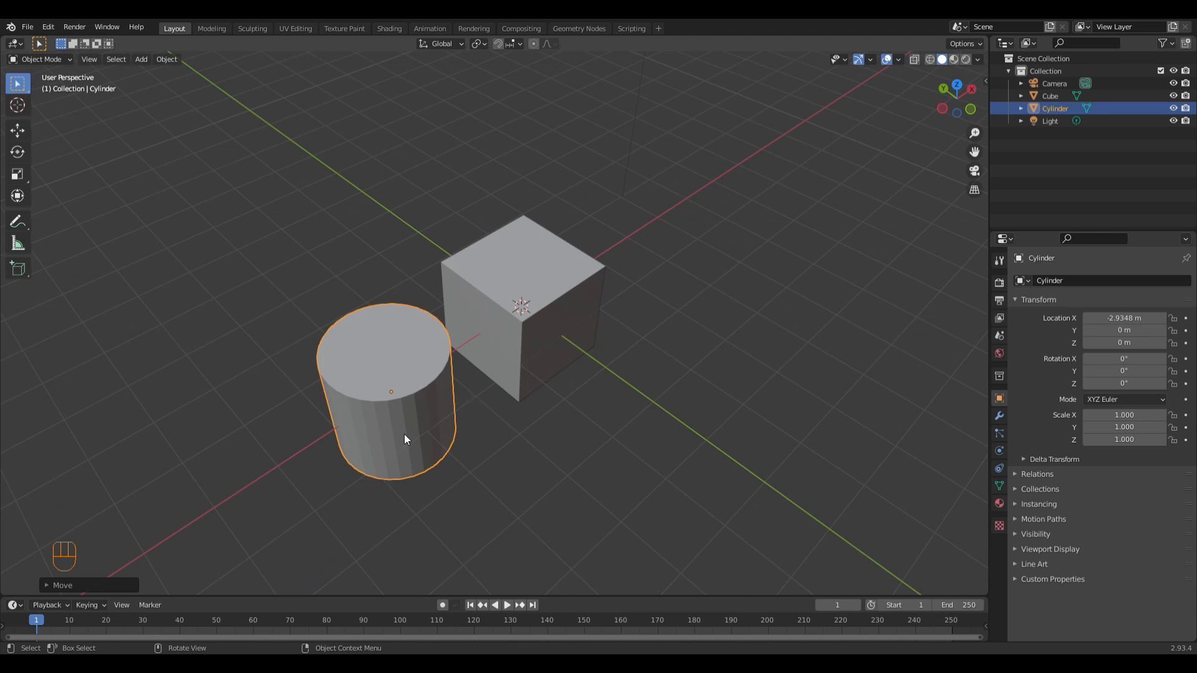
key(g)
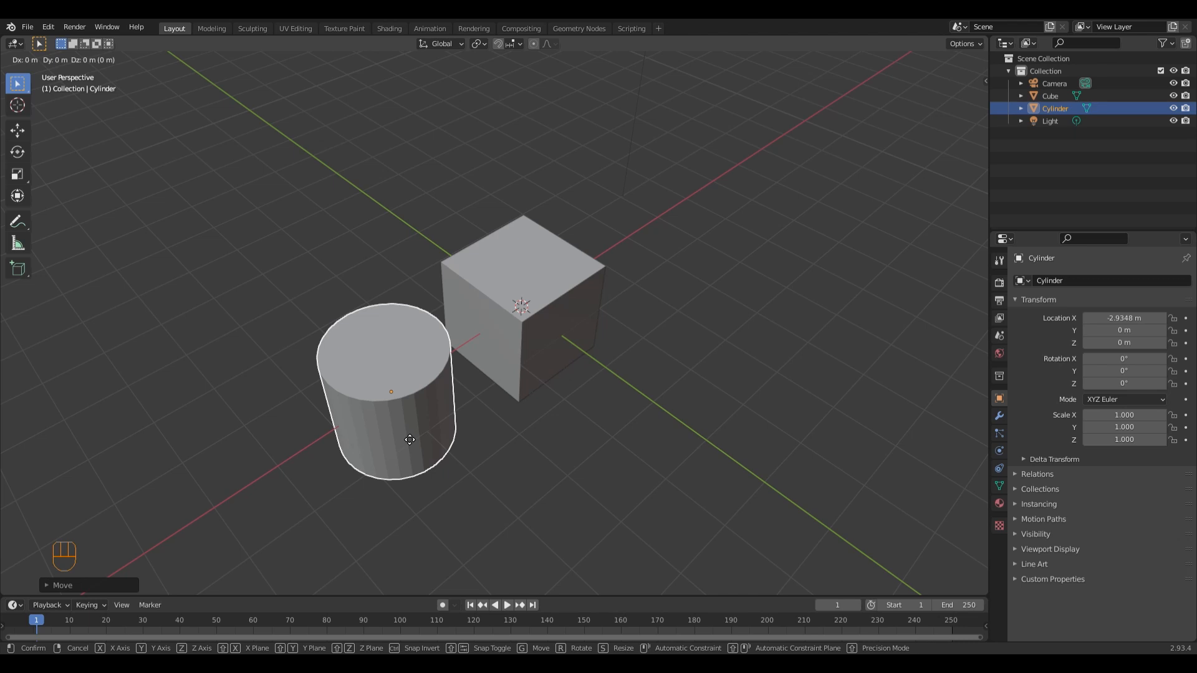
key(x)
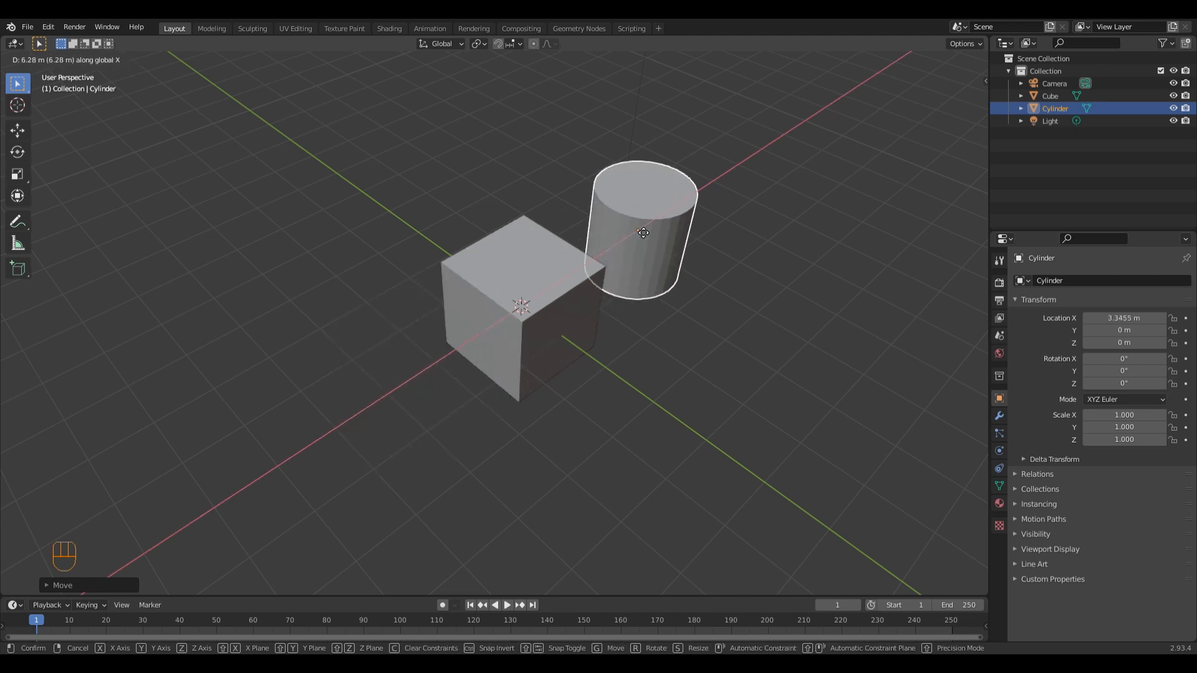
right_click(556, 239)
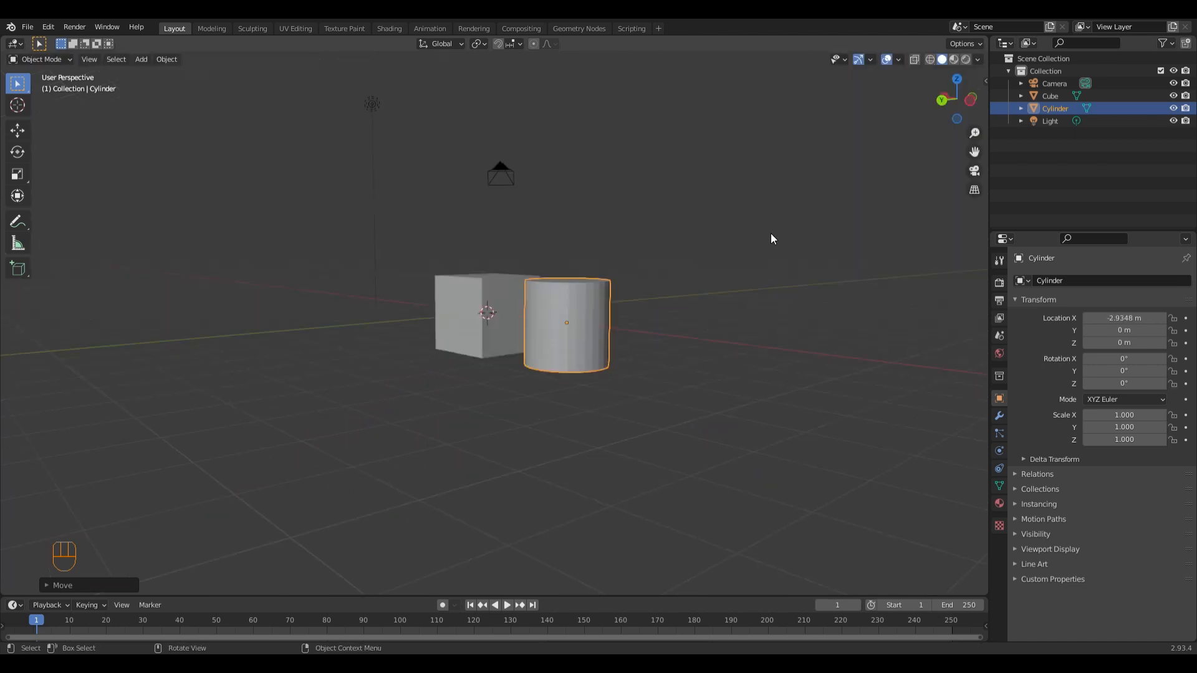
- Try moving the cylinder along the global Z axis and along the global Y axis
key(g)
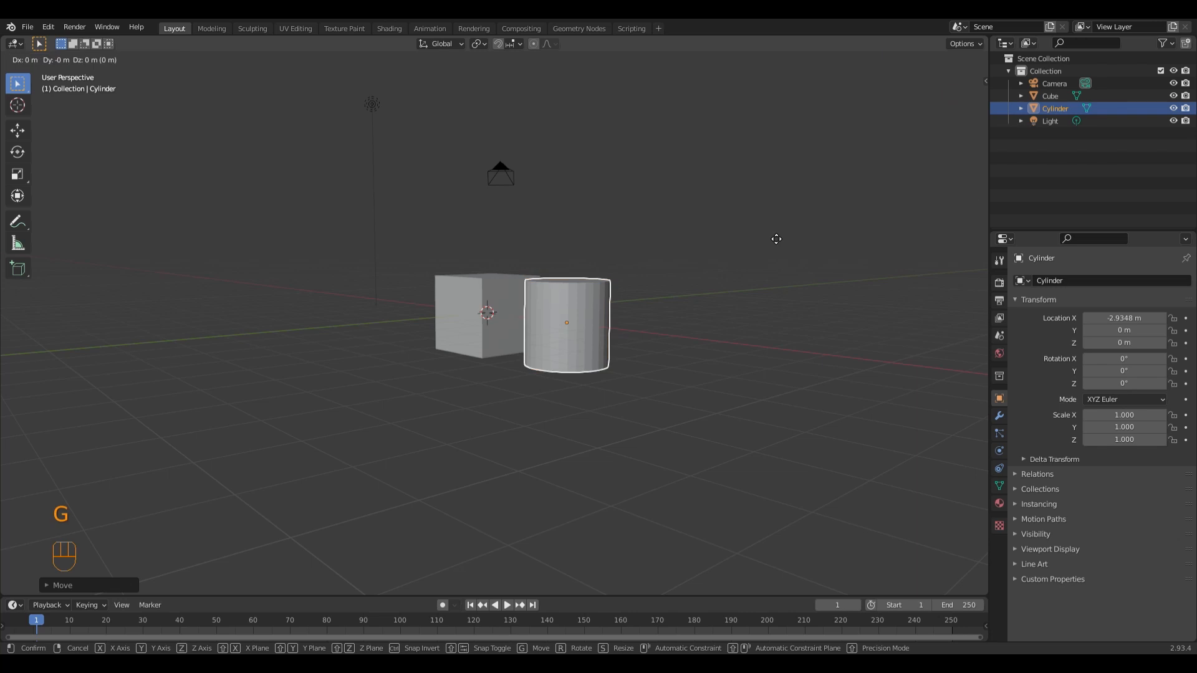
key(z)
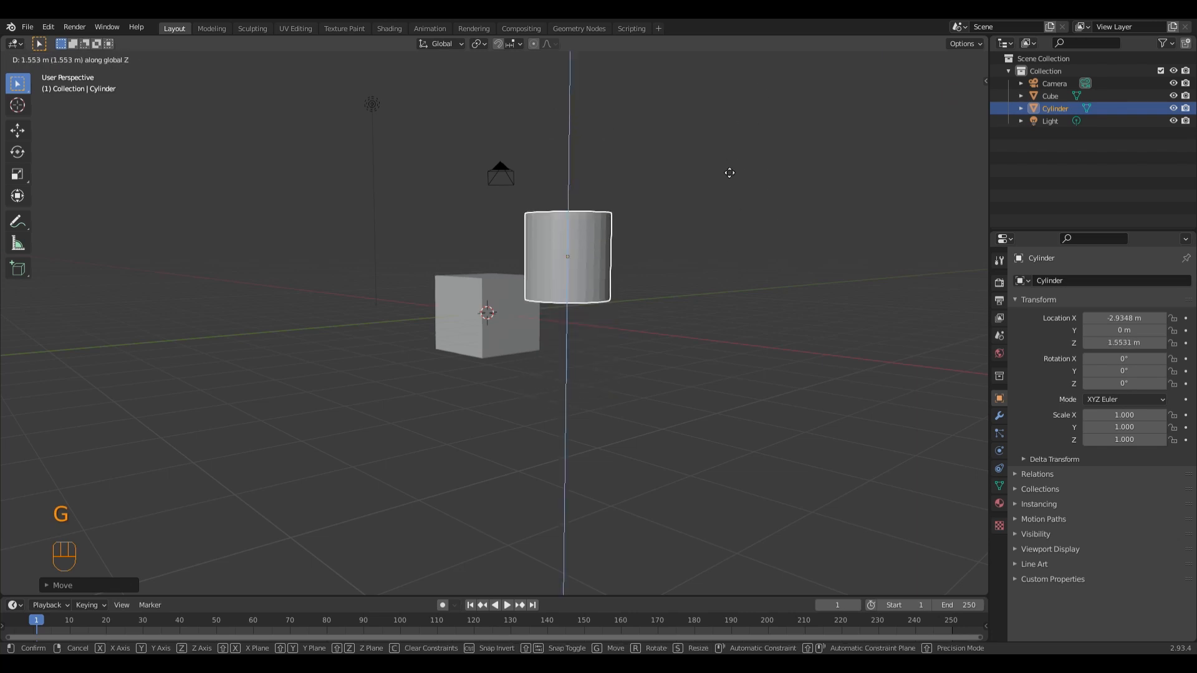
right_click(726, 177)
key(g)
key(y)
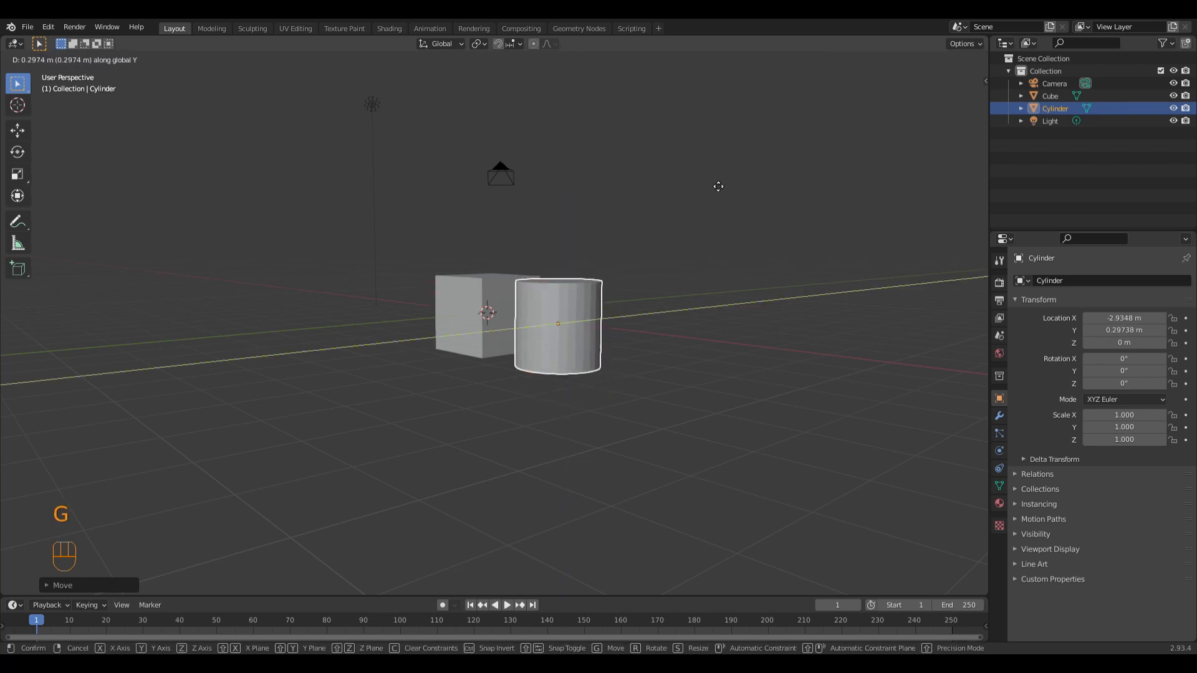
right_click(697, 211)
- Put the cylinder into Edit Mode and select its top face in face select mode
middle_drag(697, 212, 566, 243)
key(Tab)
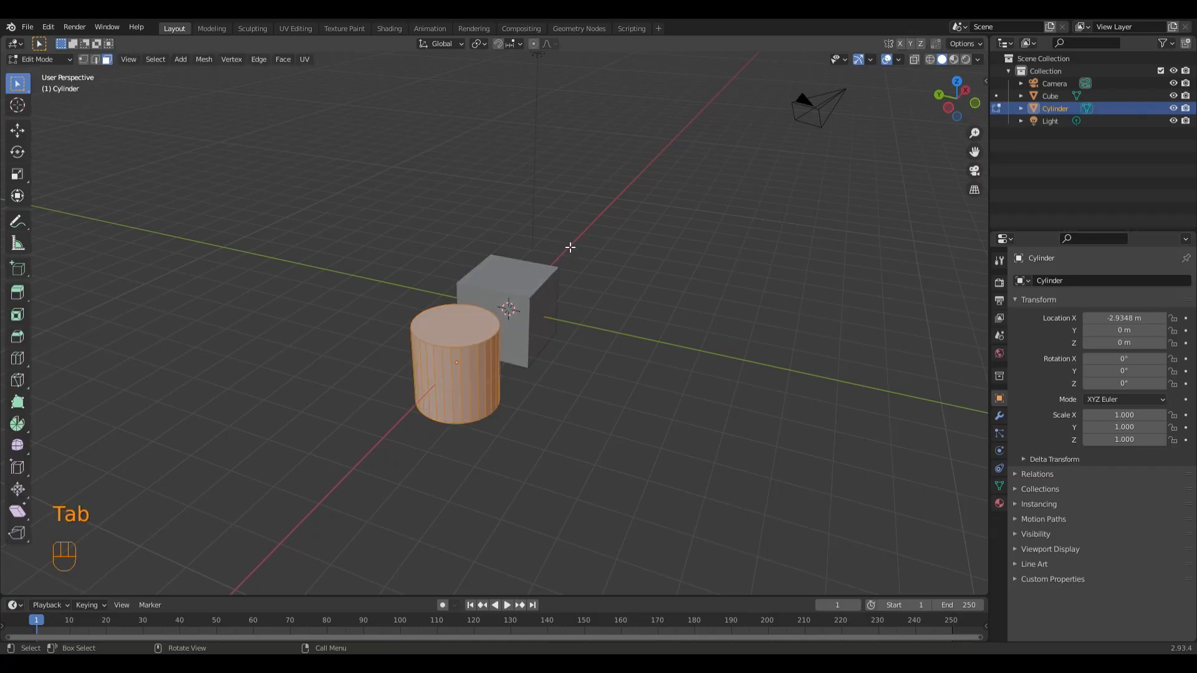
middle_drag(604, 297, 530, 263)
key(Tab)
key(Tab)
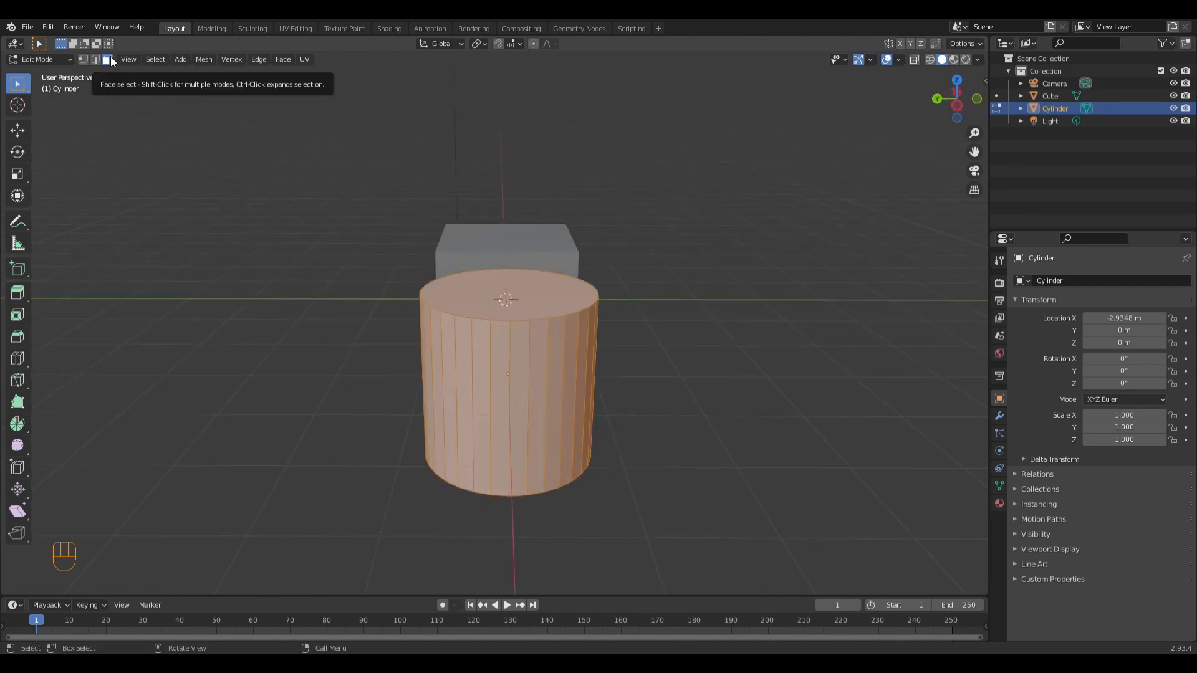
click(479, 292)
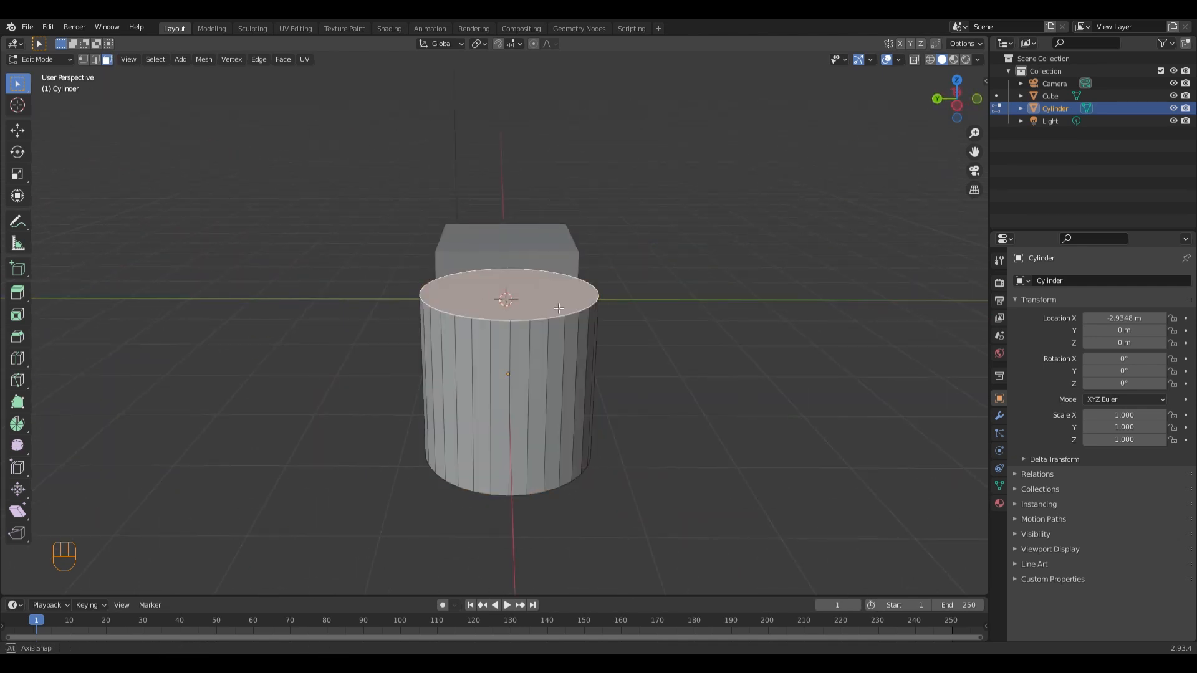
- Try moving the cylinder's top face freely and along the global X axis
middle_drag(559, 308, 692, 323)
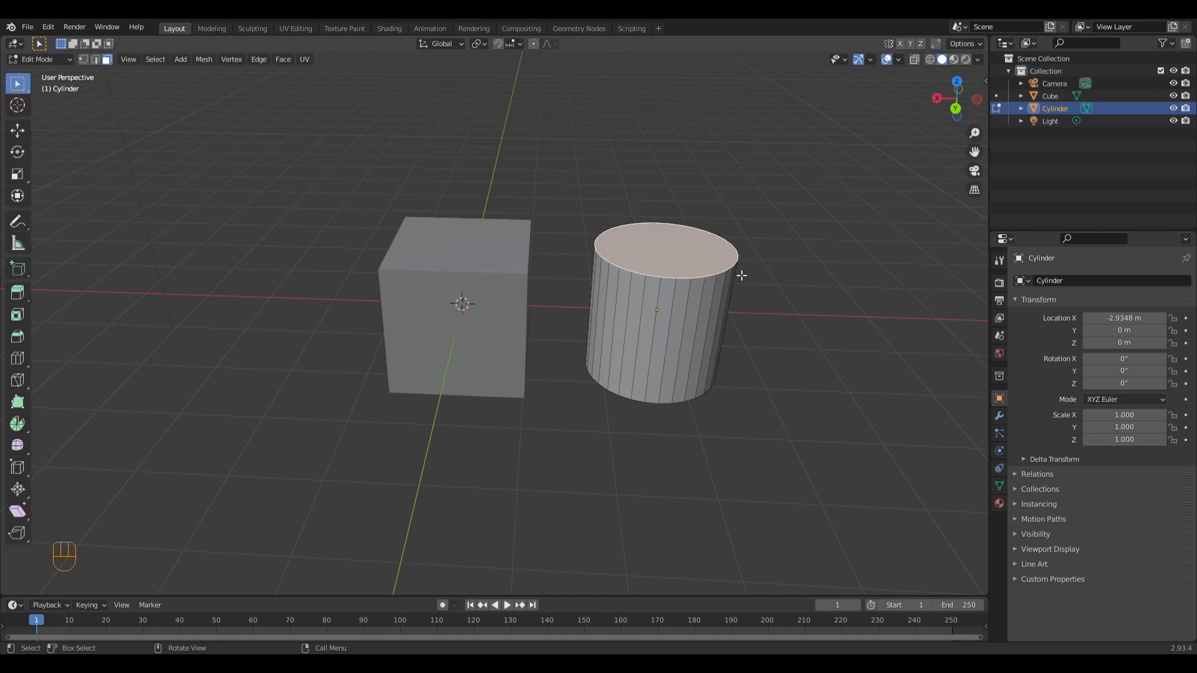
key(g)
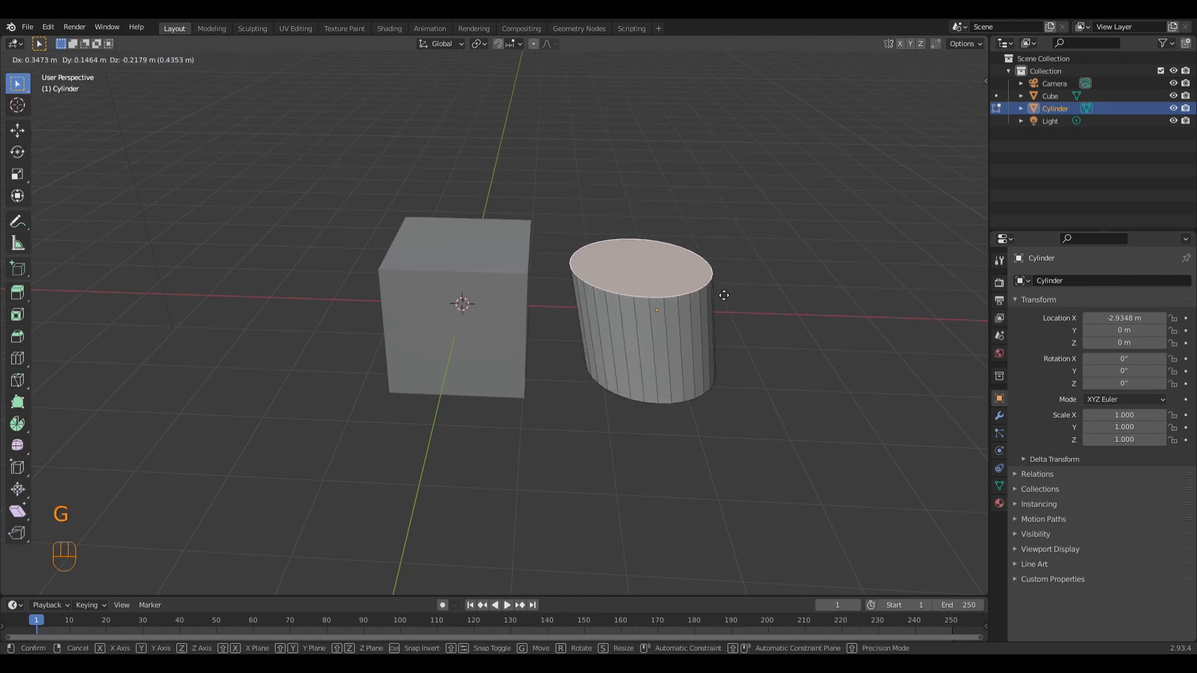
click(747, 272)
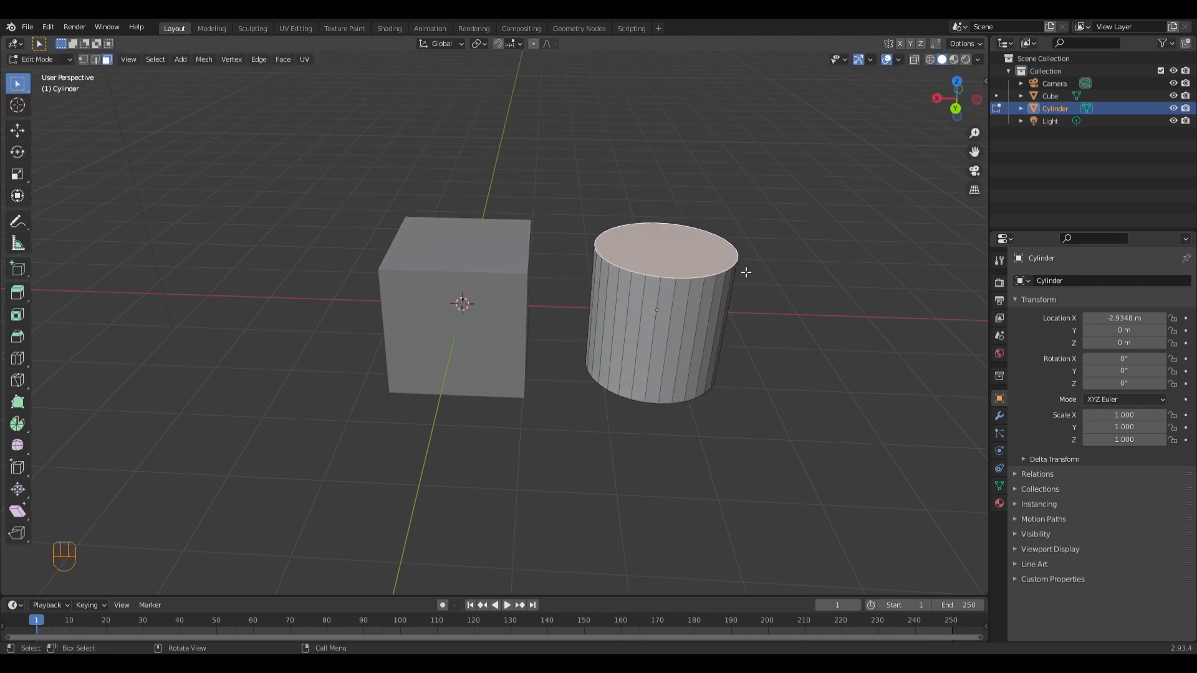
key(g)
key(x)
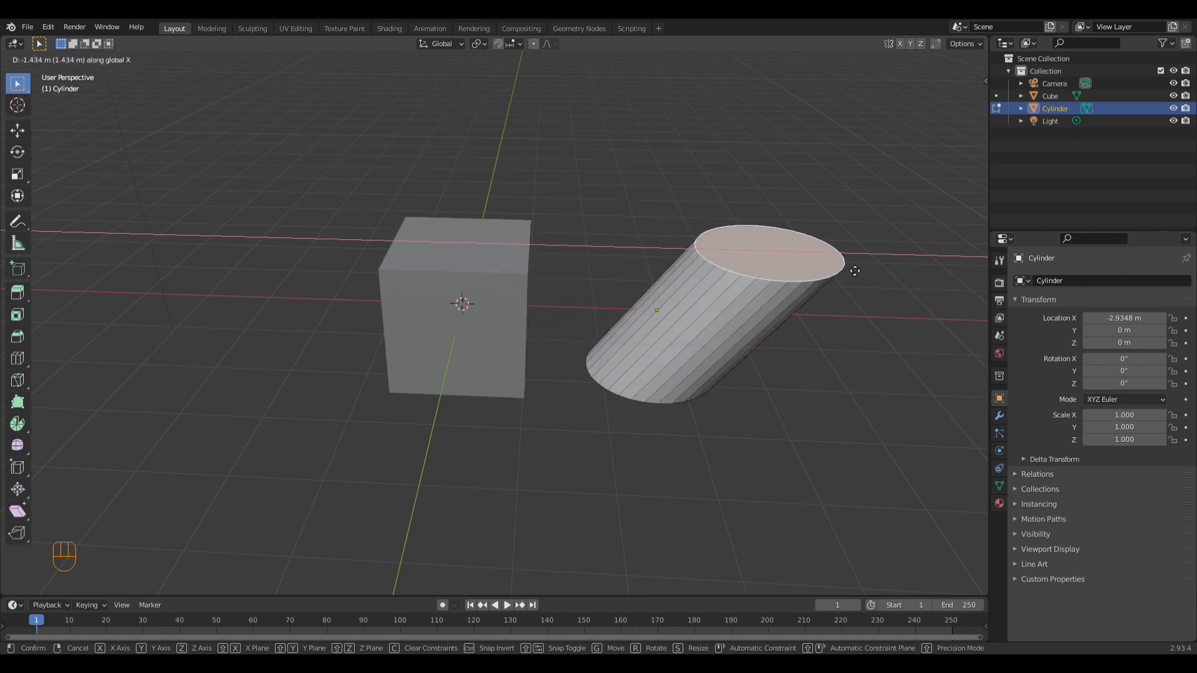
right_click(819, 270)
- Select the cylinder's whole mesh and try scaling it uniformly and along the global Z axis
middle_drag(751, 259, 626, 303)
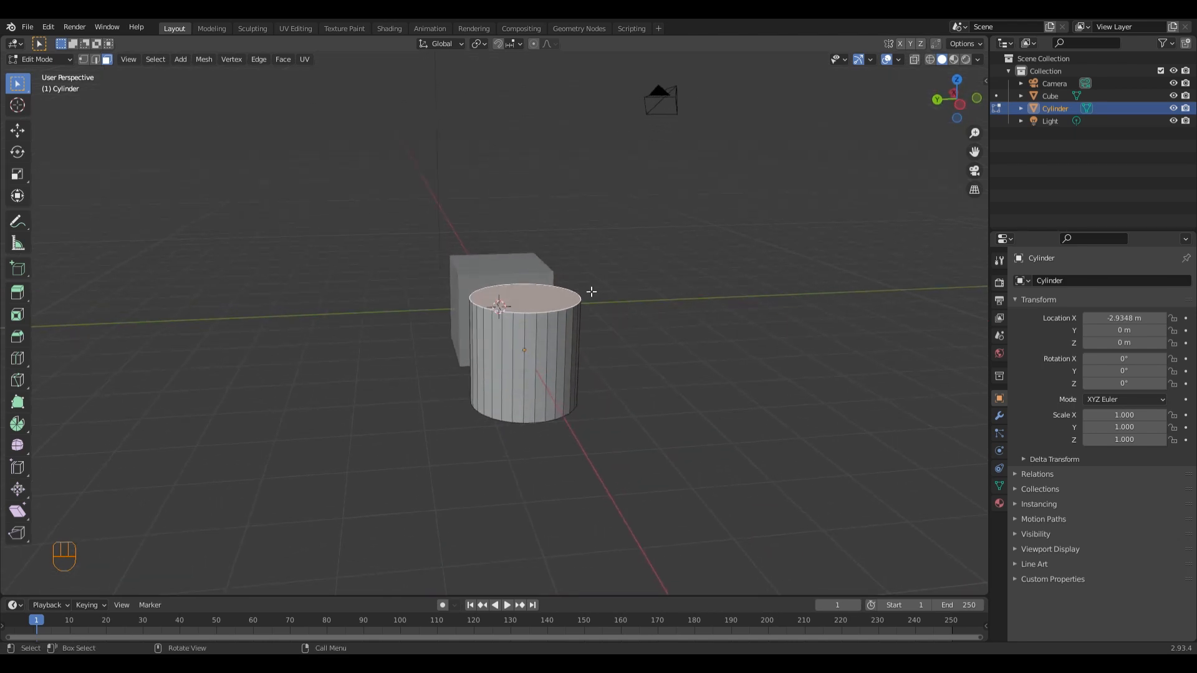
key(a)
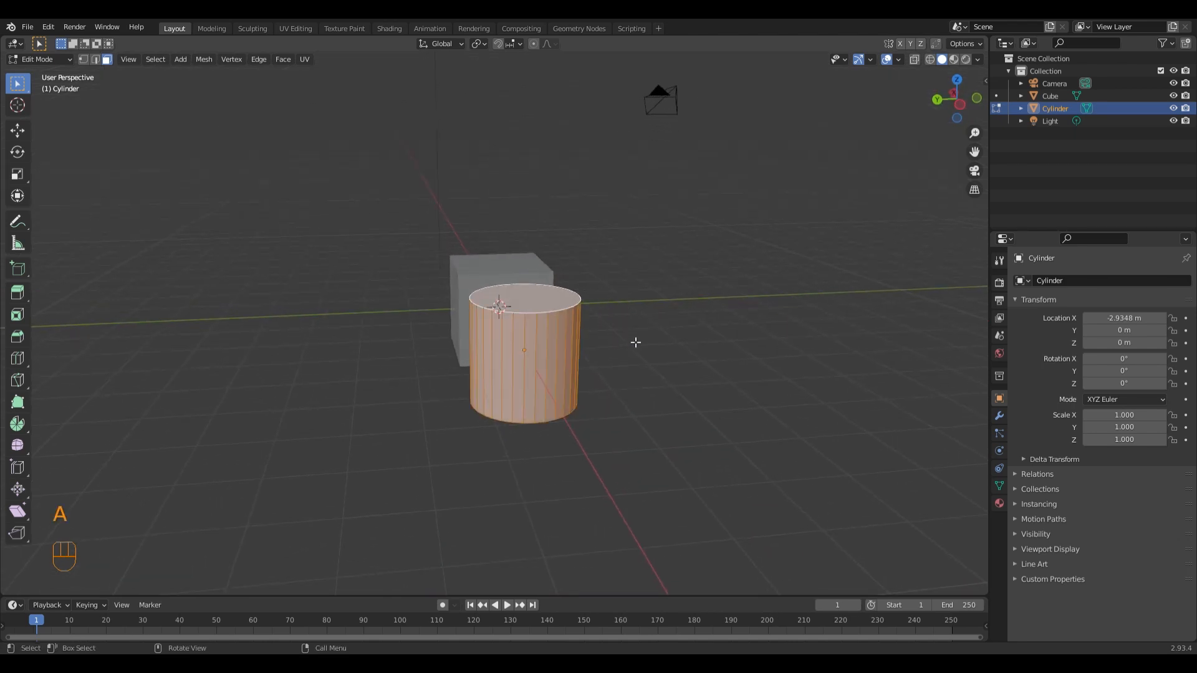
key(s)
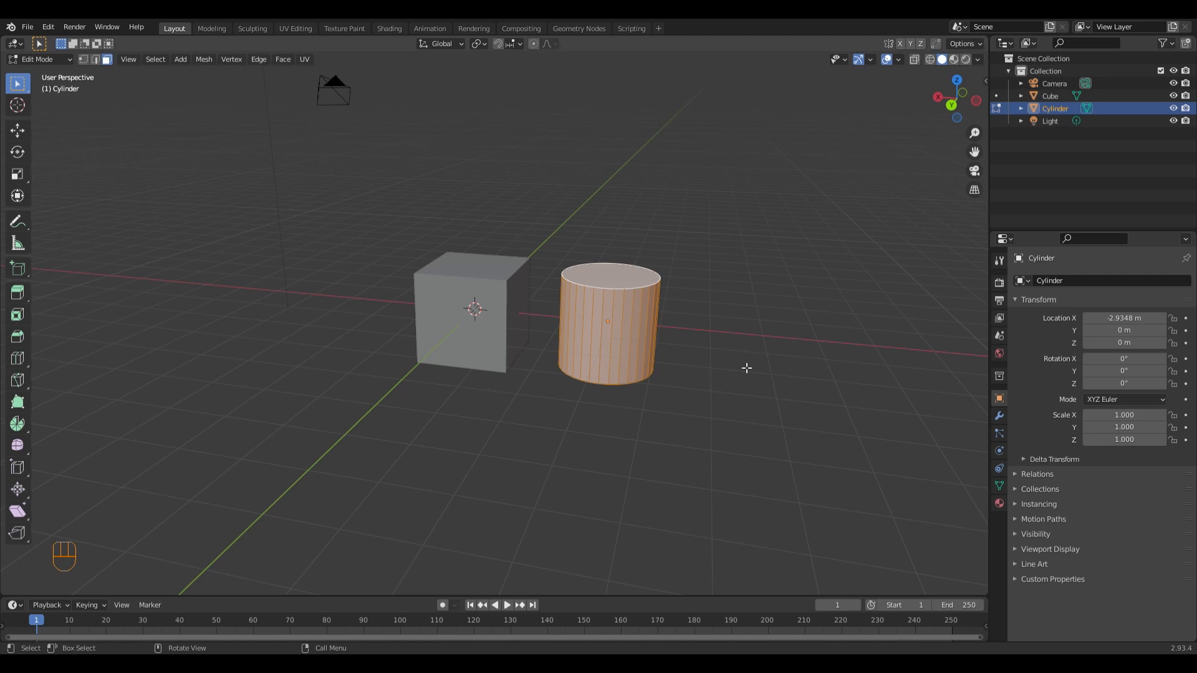
key(s)
key(z)
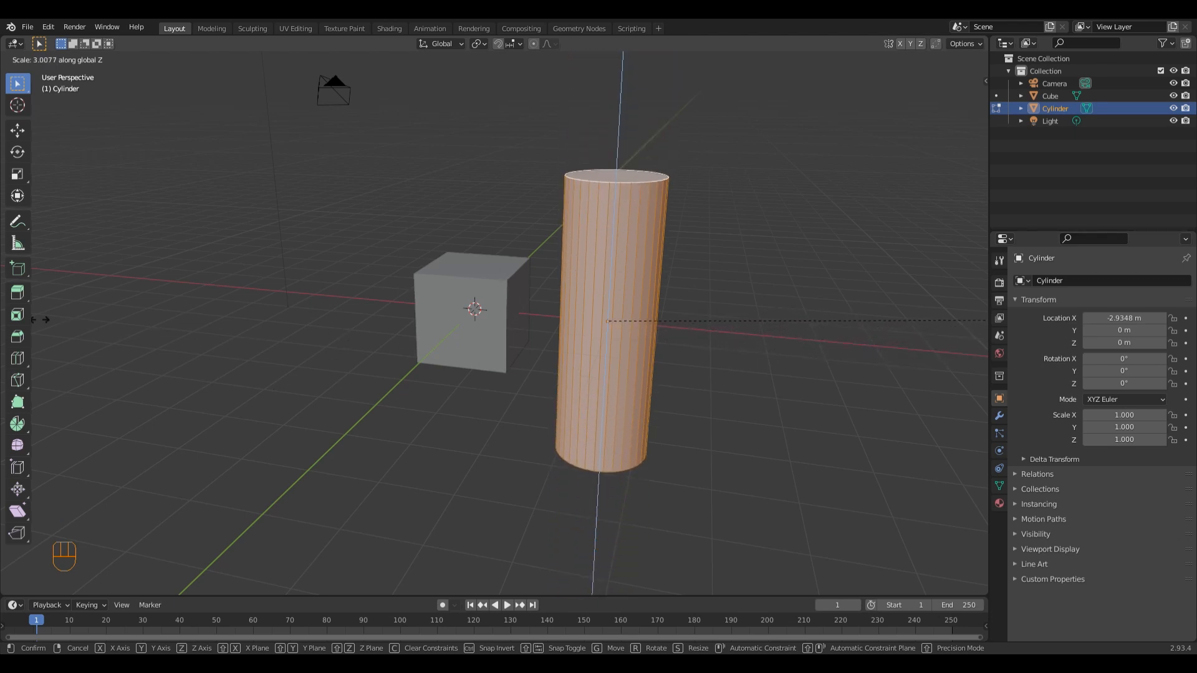
right_click(800, 306)
- Select only the cylinder's top face and try scaling it down uniformly to taper the shape
scroll(800, 305, up, 3)
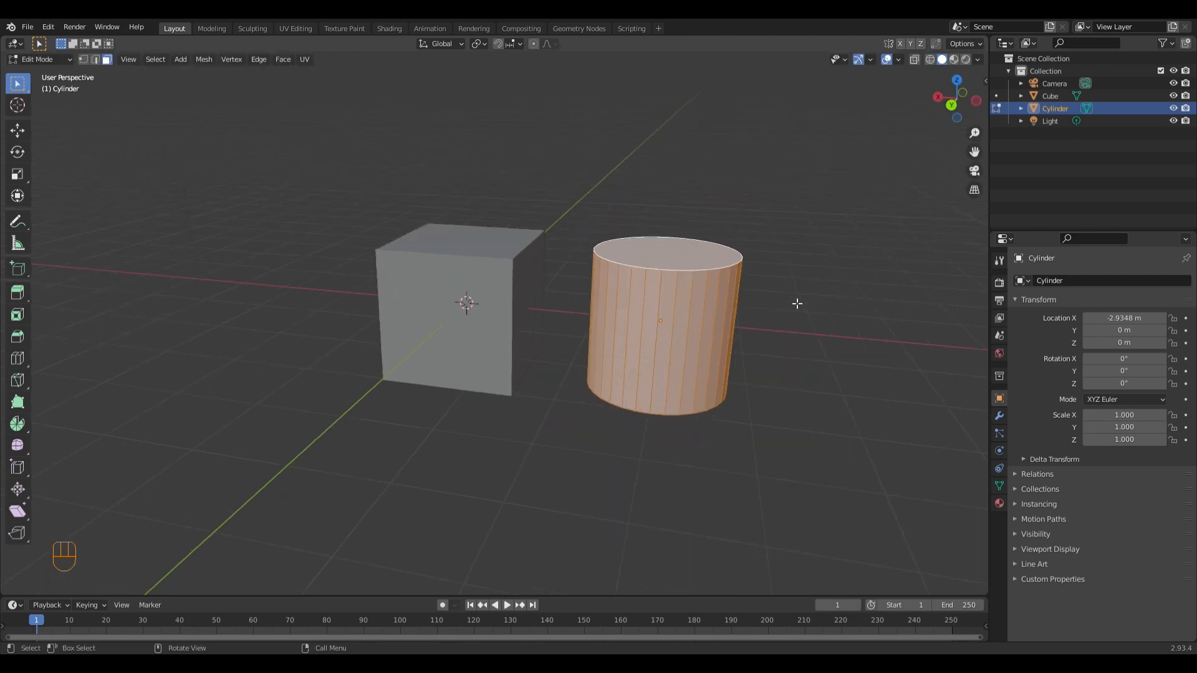
middle_drag(796, 304, 582, 391)
click(581, 391)
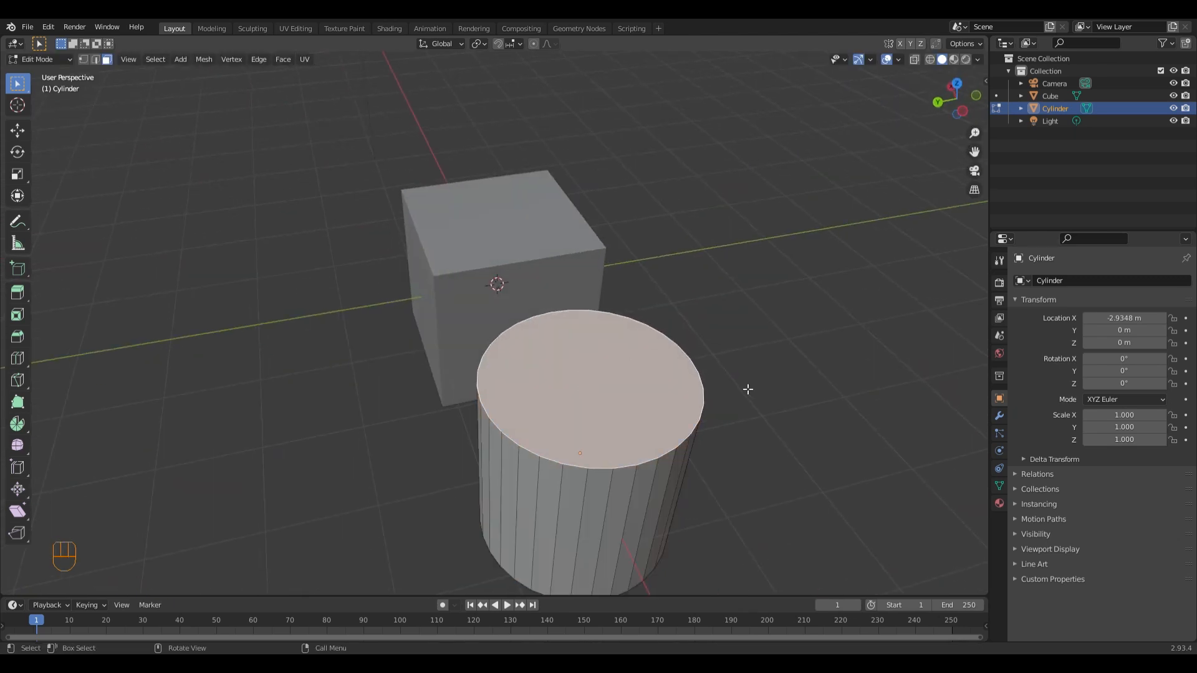
key(s)
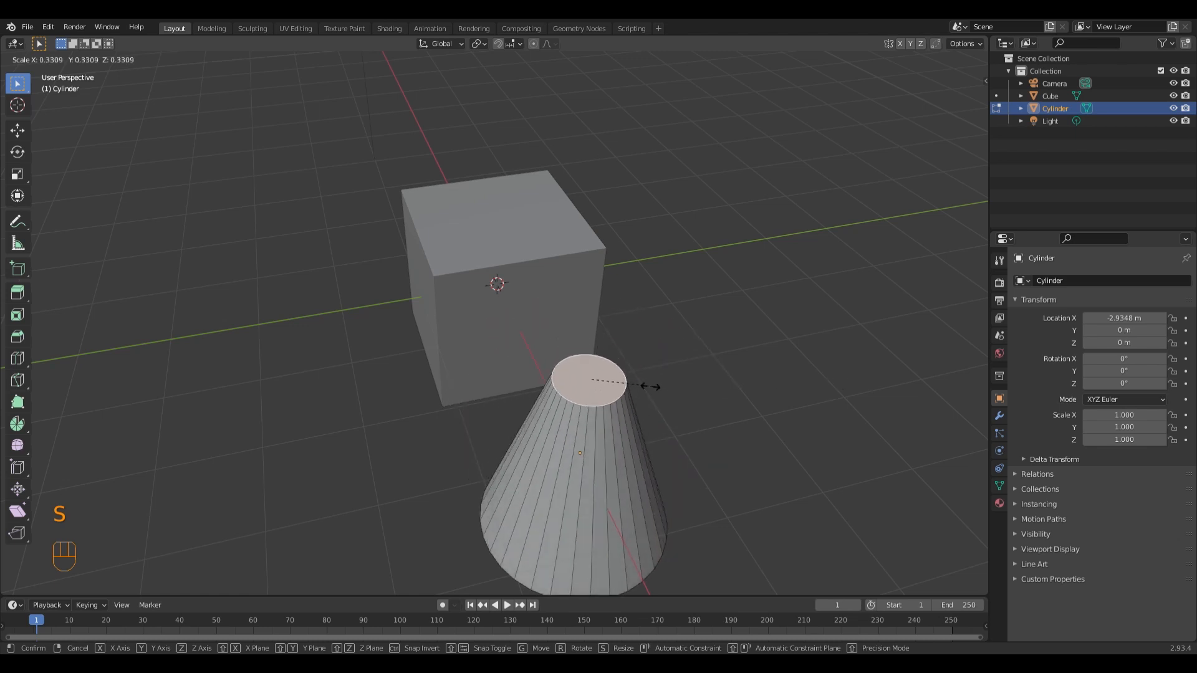
click(719, 388)
middle_drag(720, 388, 713, 337)
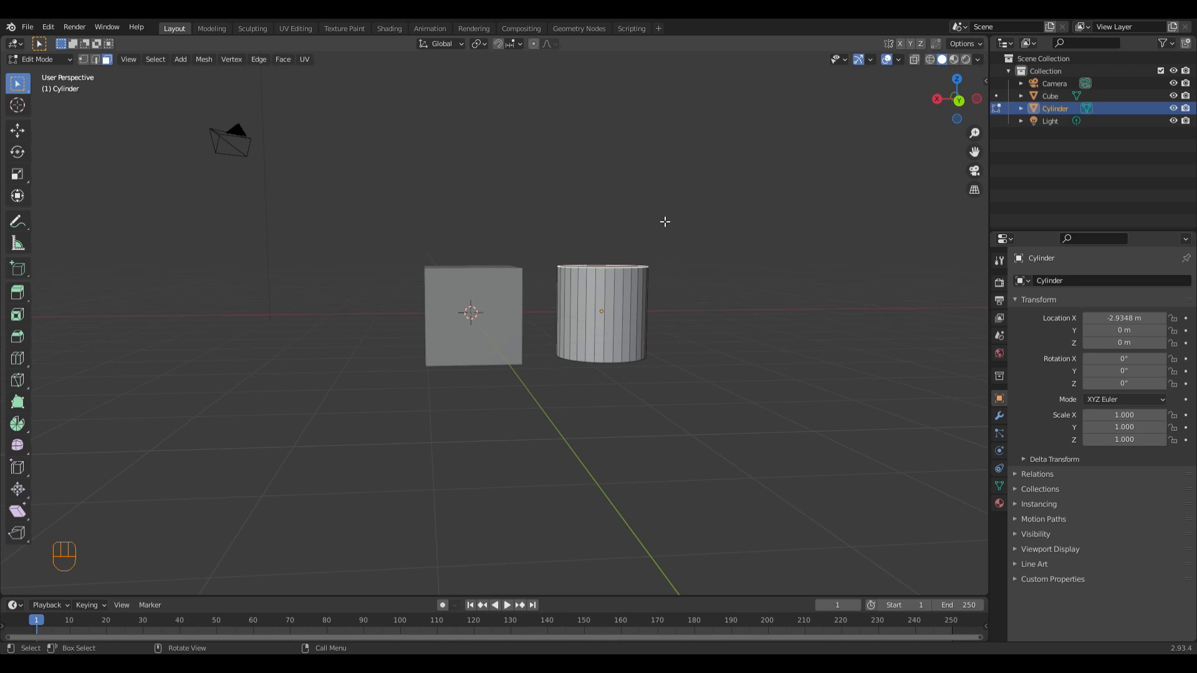
- Extrude the cylinder's top face upward by about 3.1 m
key(e)
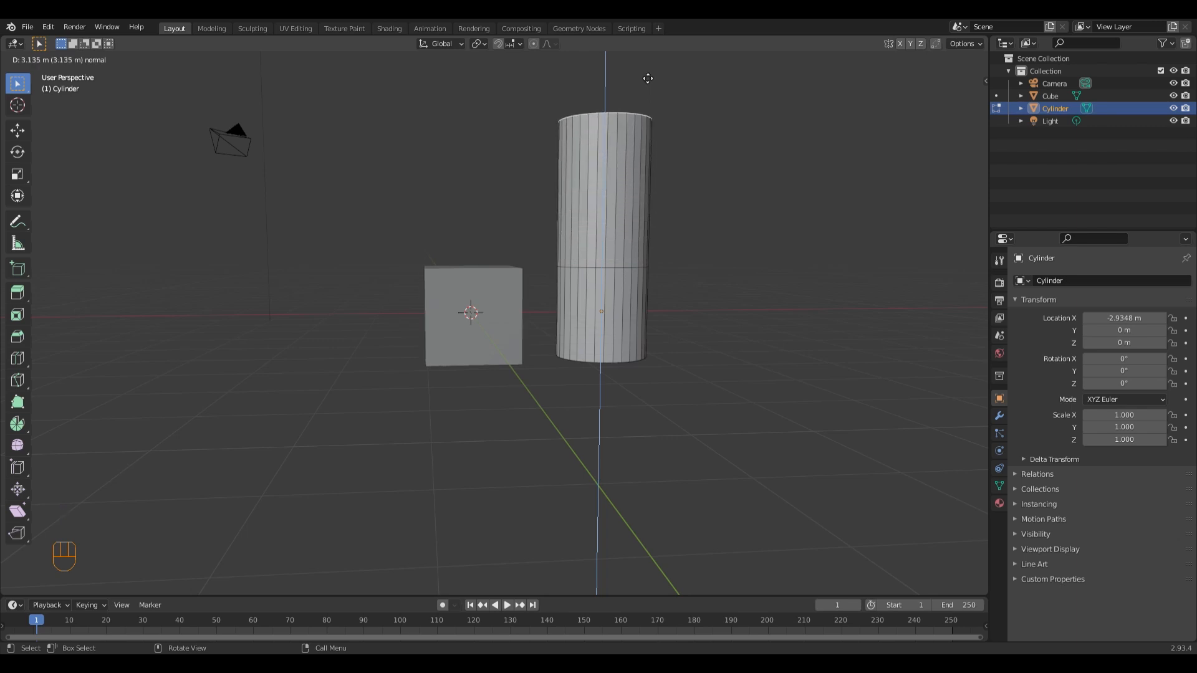
click(648, 79)
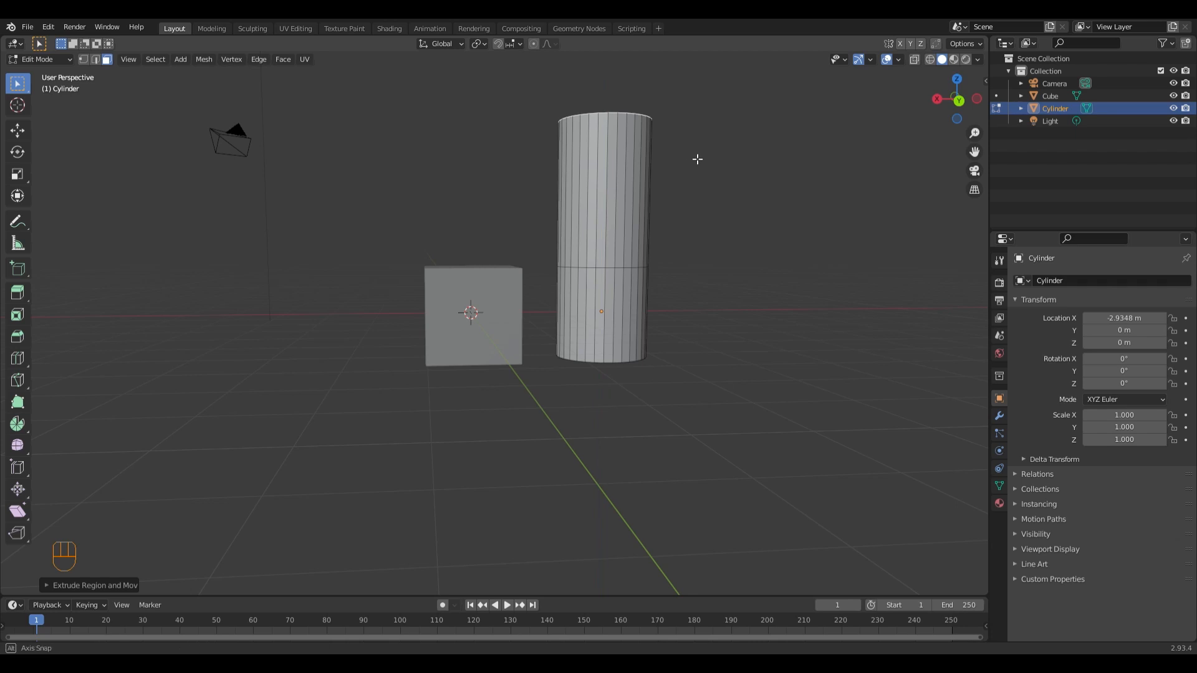
middle_drag(698, 159, 648, 193)
key(ctrl+shift+z)
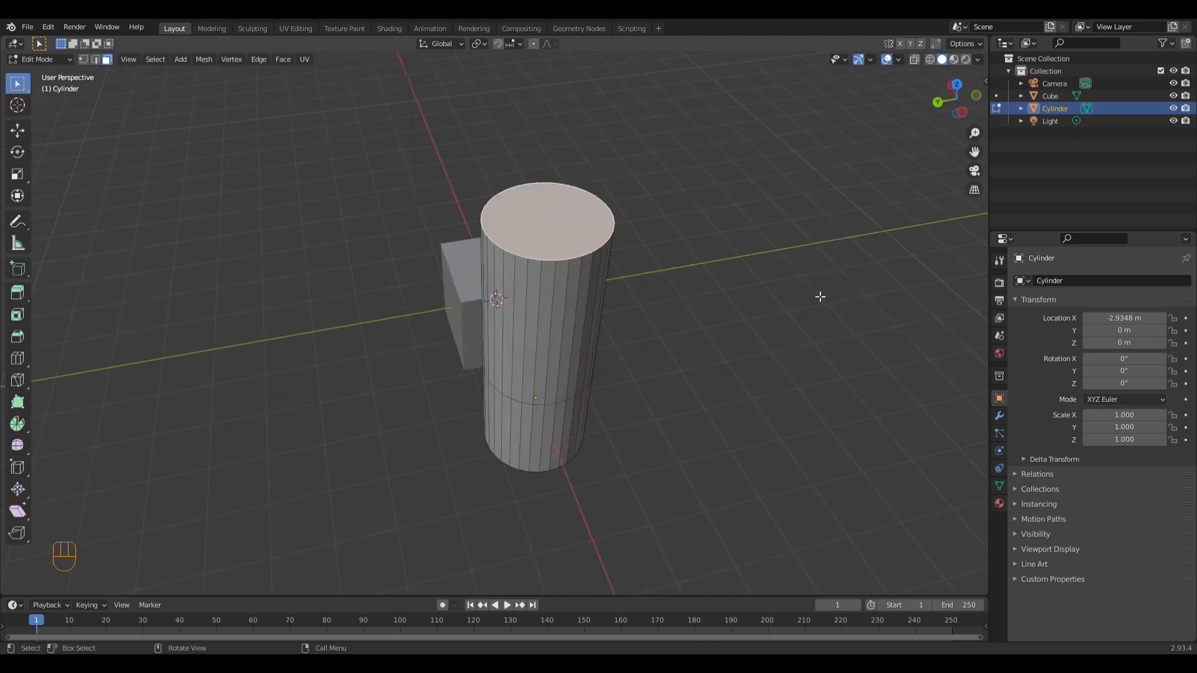
- Inset the cylinder's top face by about 0.44 m and extrude the inner face upward to form a narrower neck
key(i)
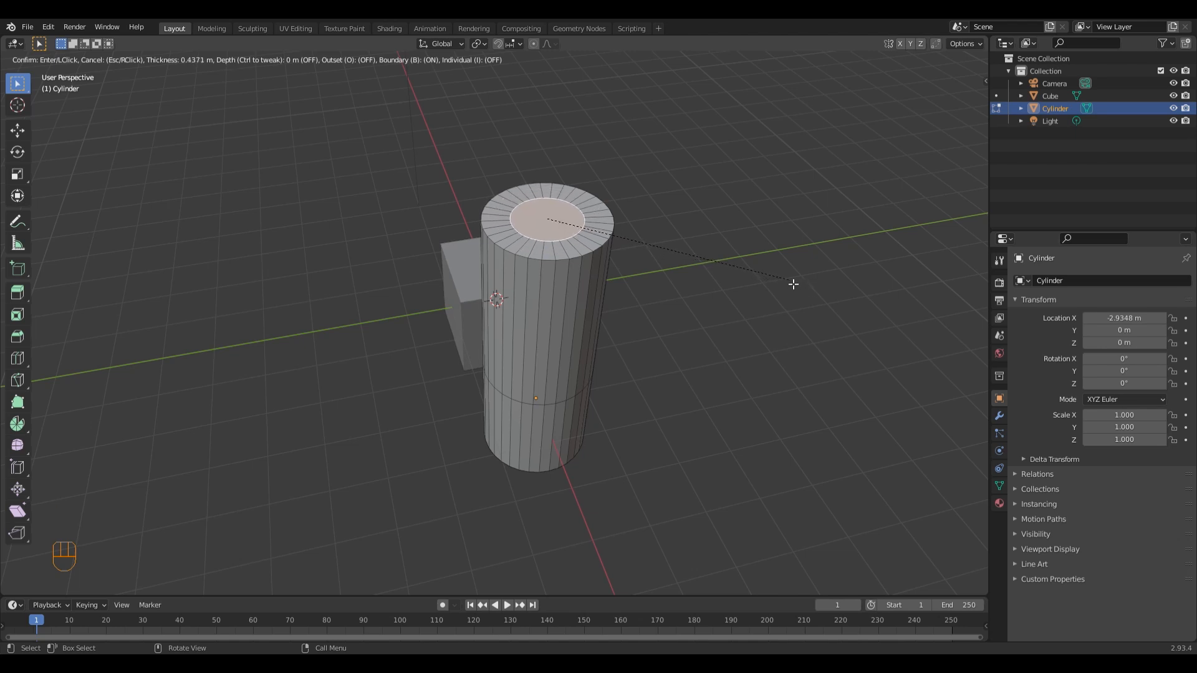
click(793, 285)
middle_drag(793, 285, 688, 295)
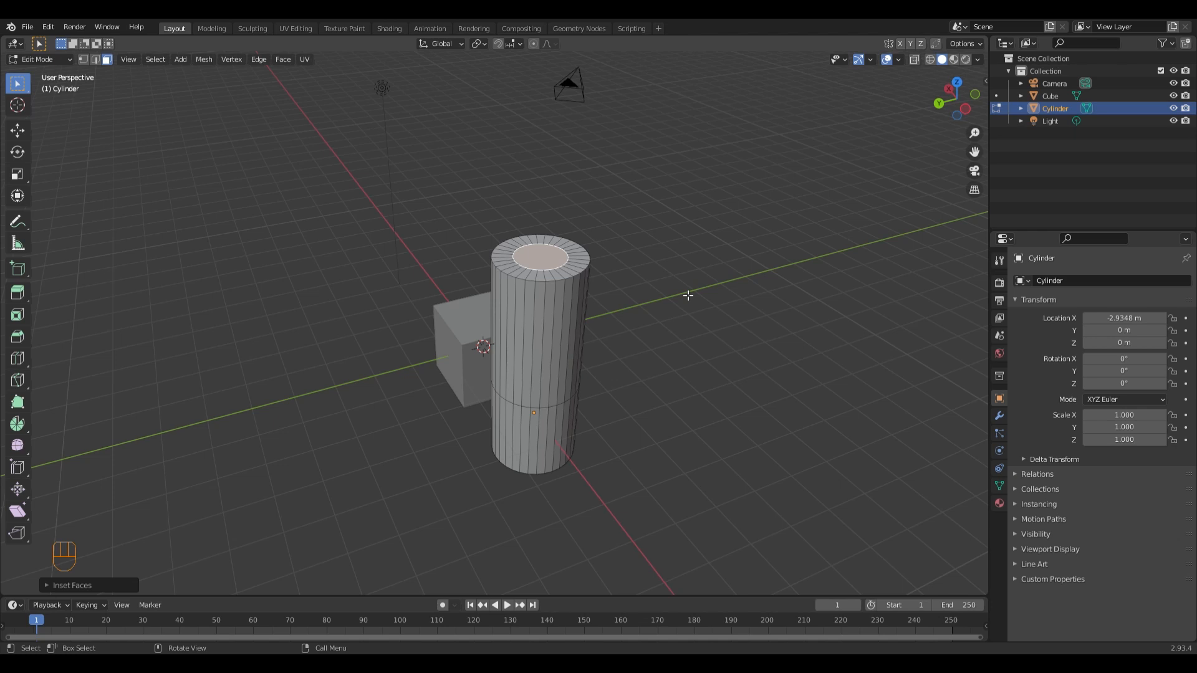
key(e)
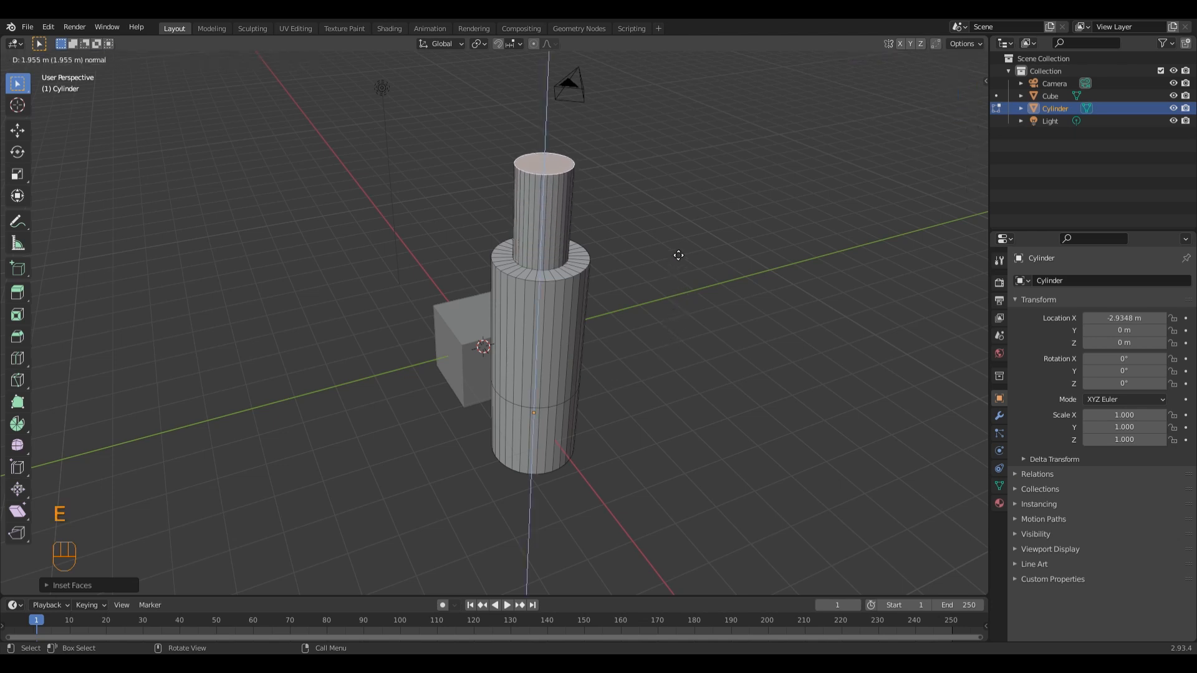
click(679, 231)
middle_drag(684, 256, 688, 348)
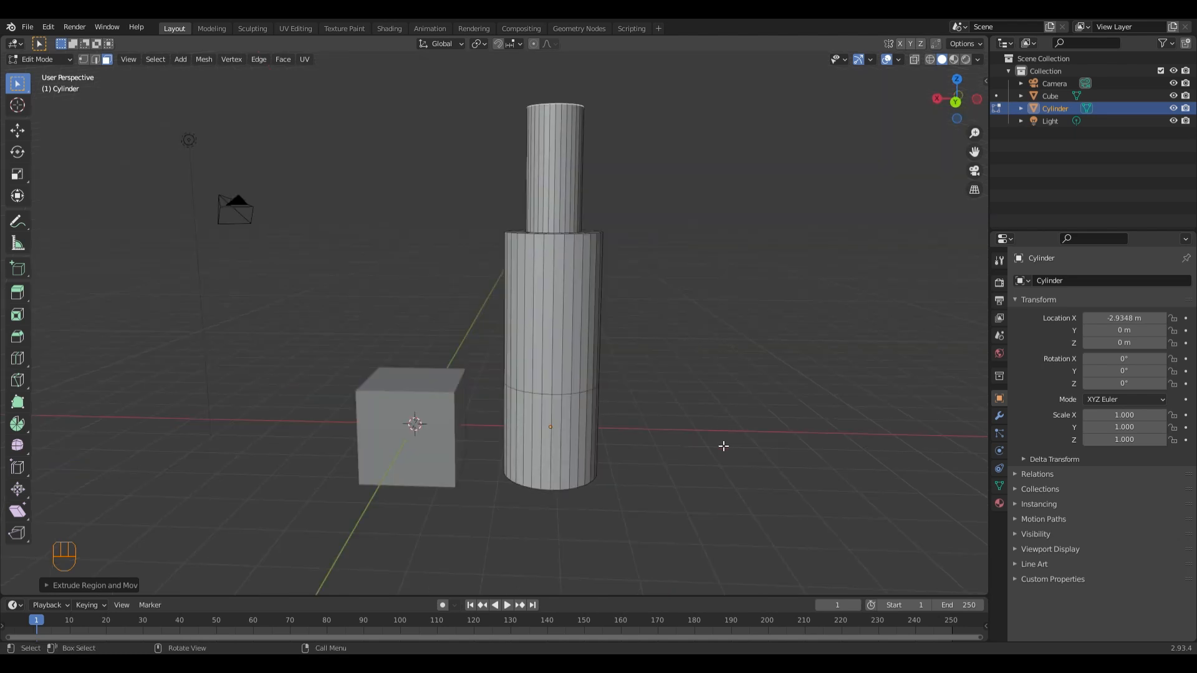
- Try freely rotating the neck's top face and the cylinder's whole mesh
key(r)
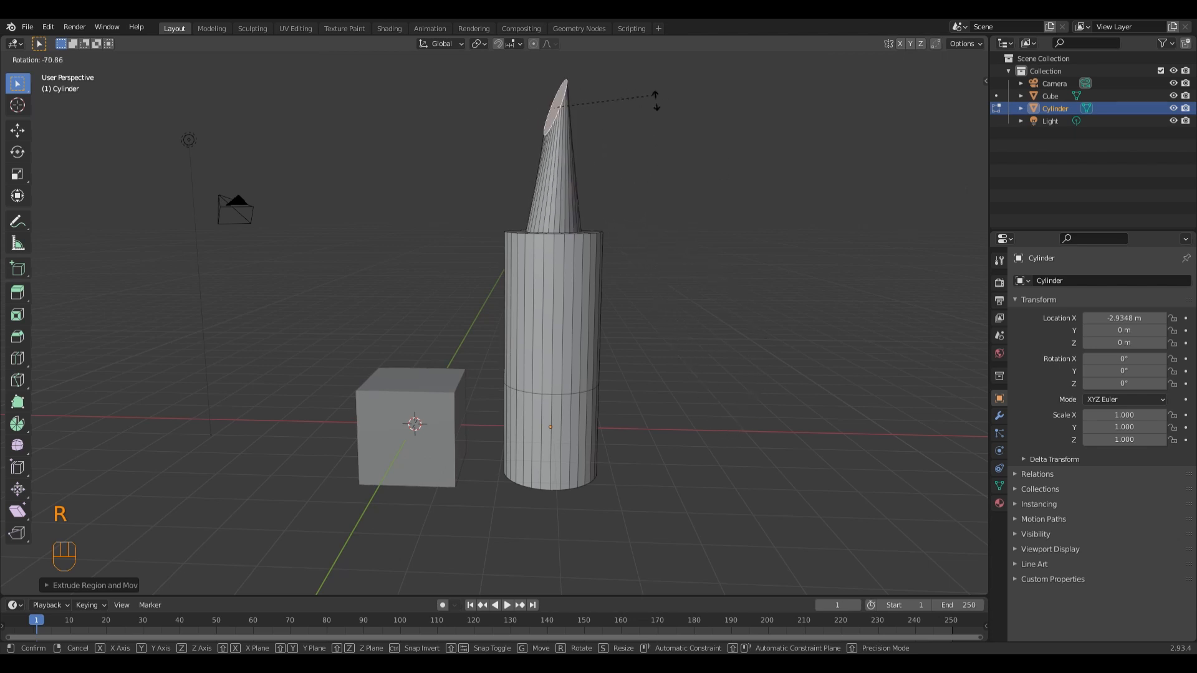
right_click(716, 357)
key(a)
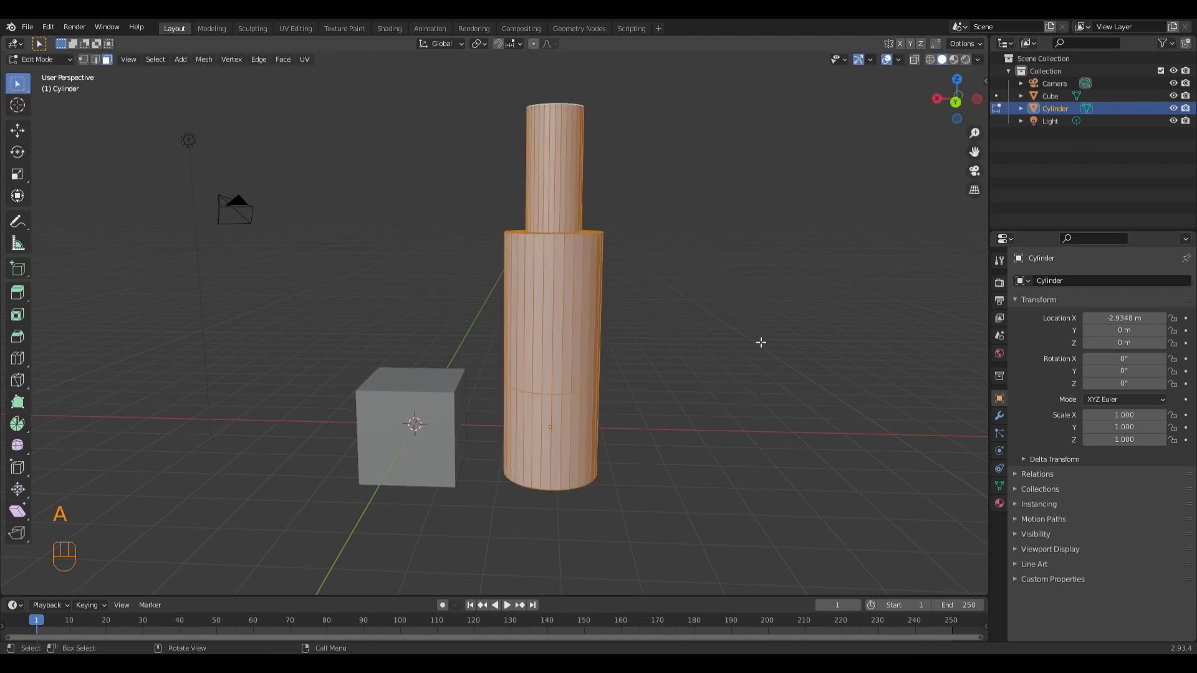
key(r)
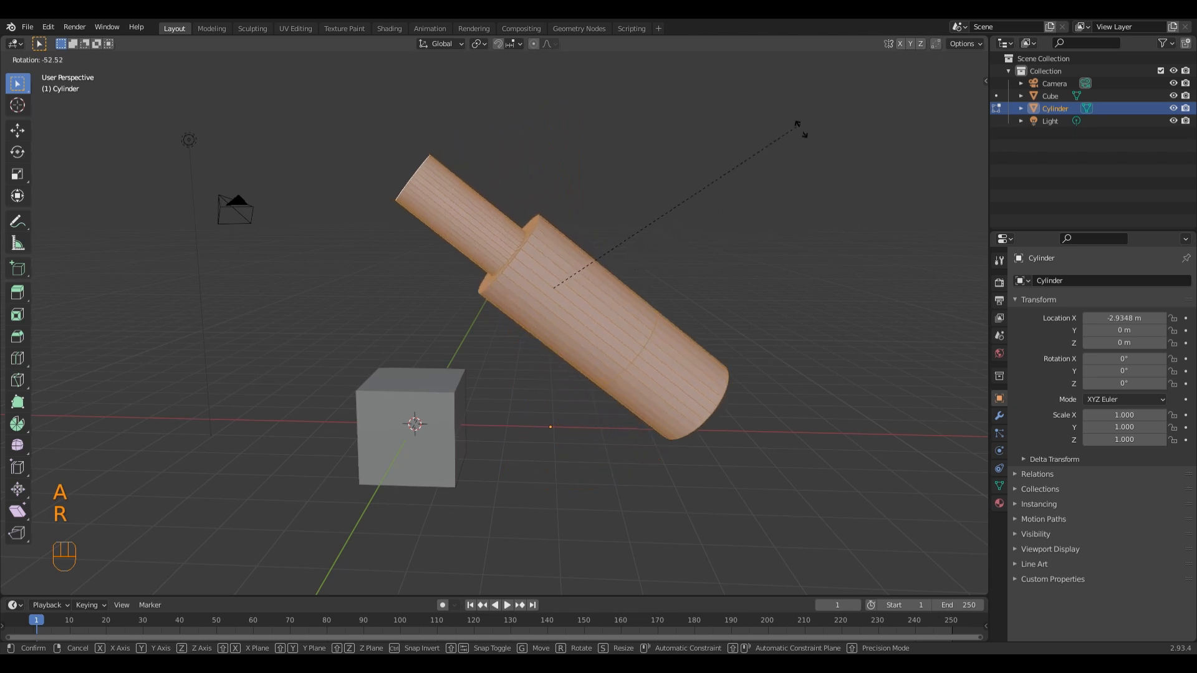
right_click(783, 366)
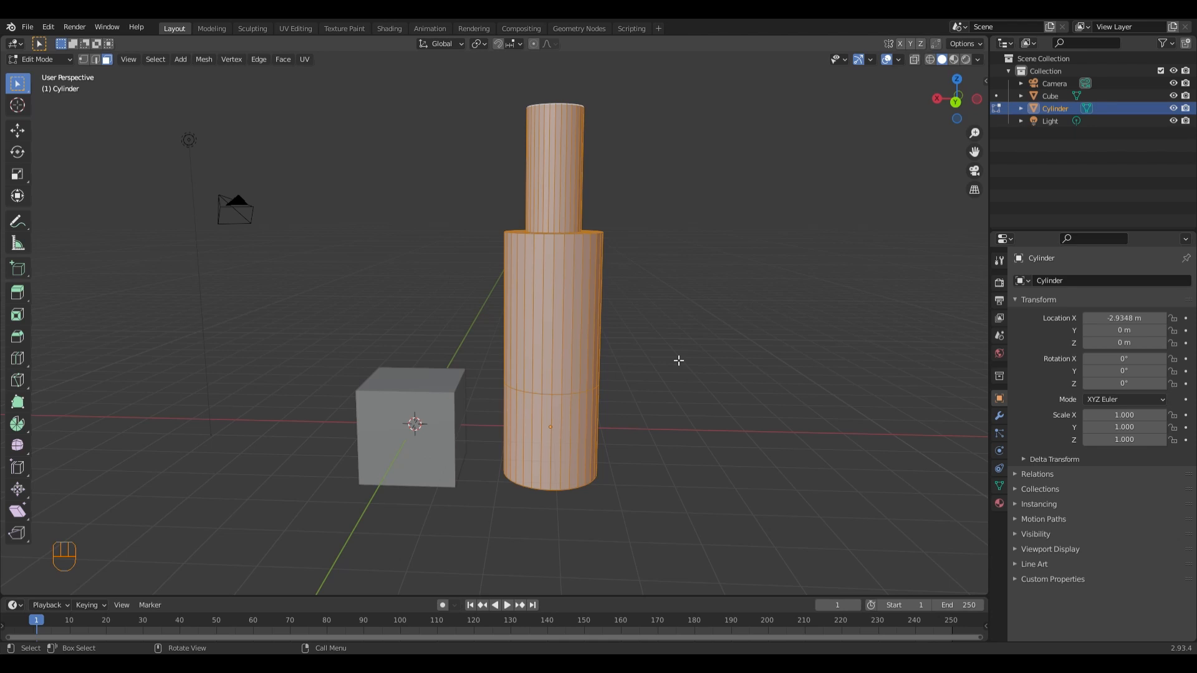
- Try rotating the whole cylinder mesh around the global X axis and around the Y axis
key(r)
key(x)
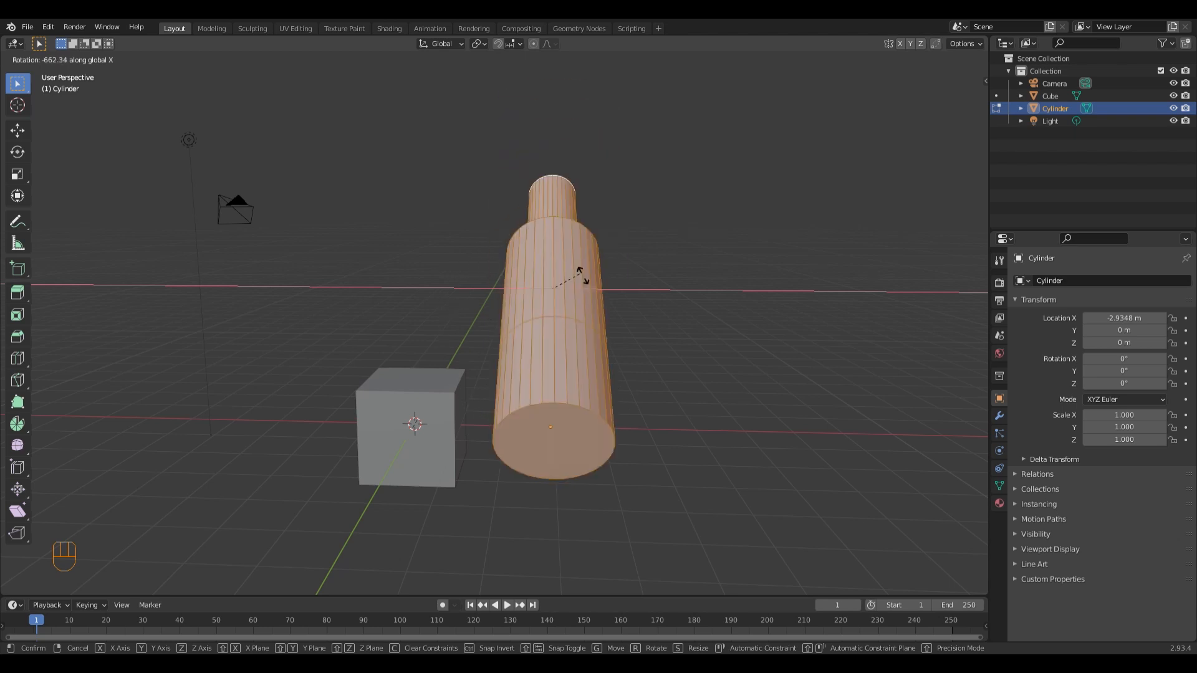
click(712, 300)
key(r)
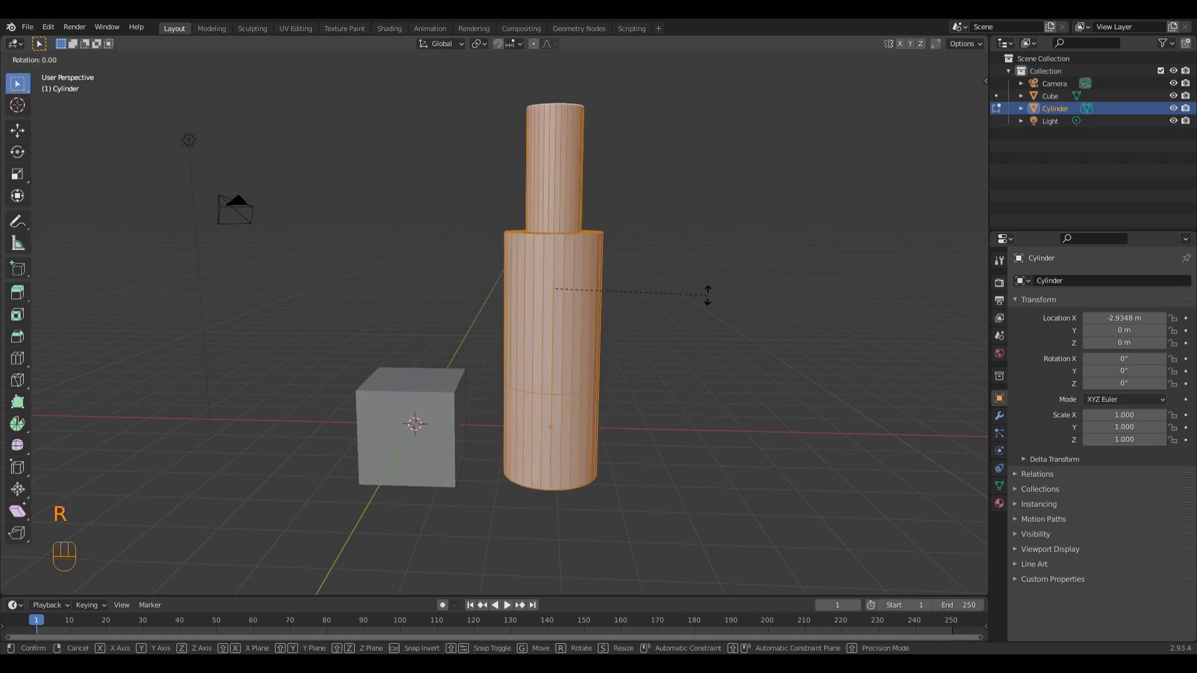
key(y)
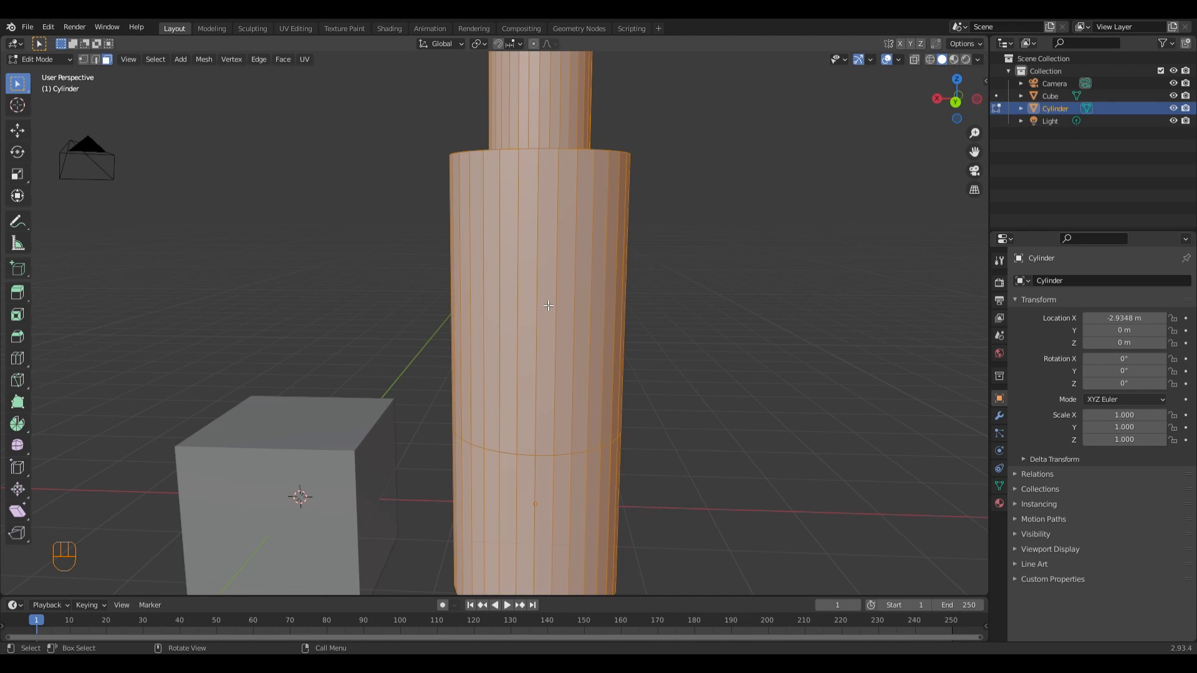
- Add one horizontal loop cut around the upper part of the wide cylinder section, sliding it slightly downward by a factor of about 0.09
key(ctrl)
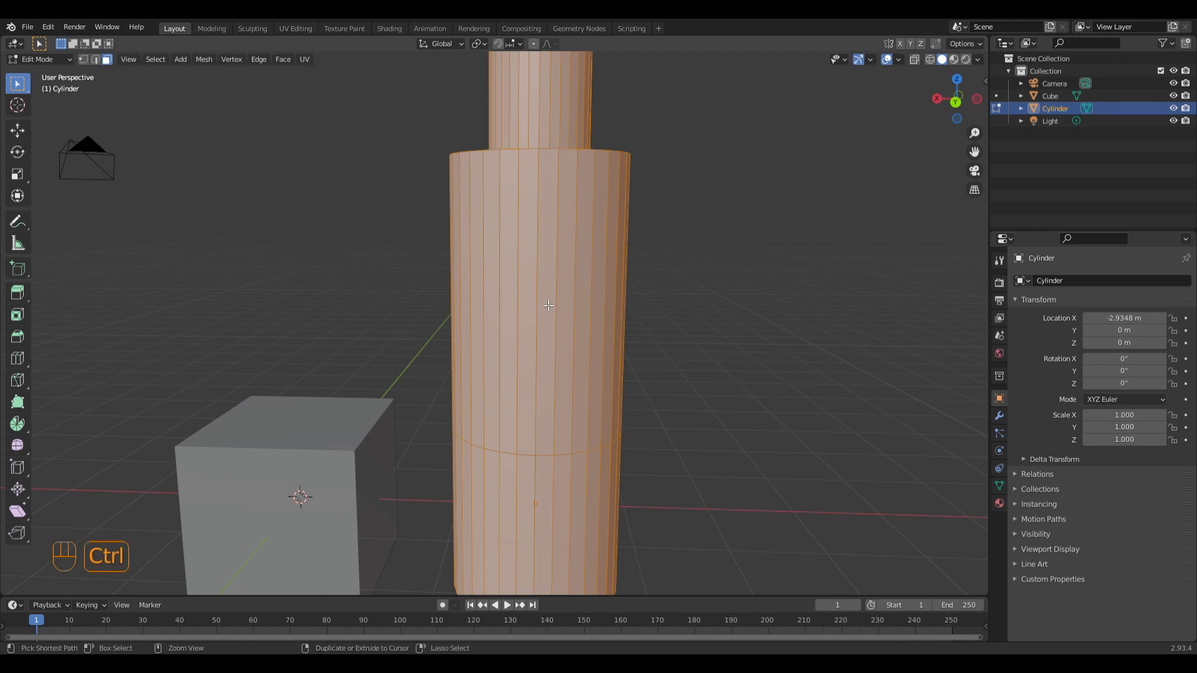
key(ctrl+r)
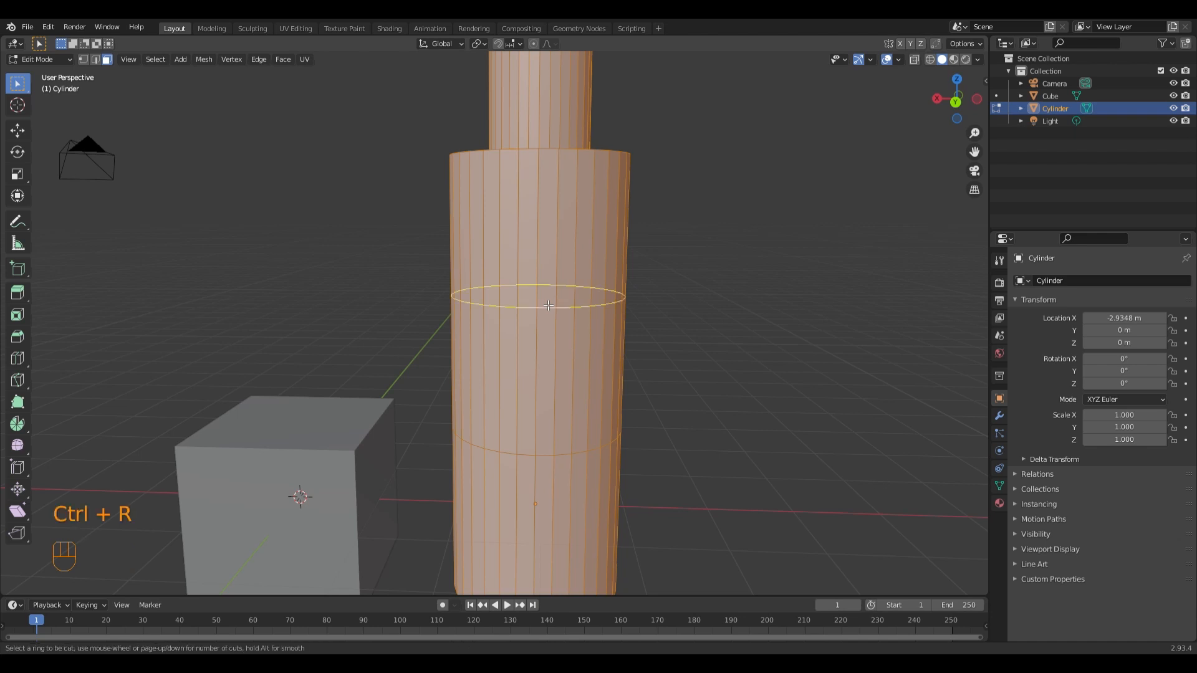
click(549, 305)
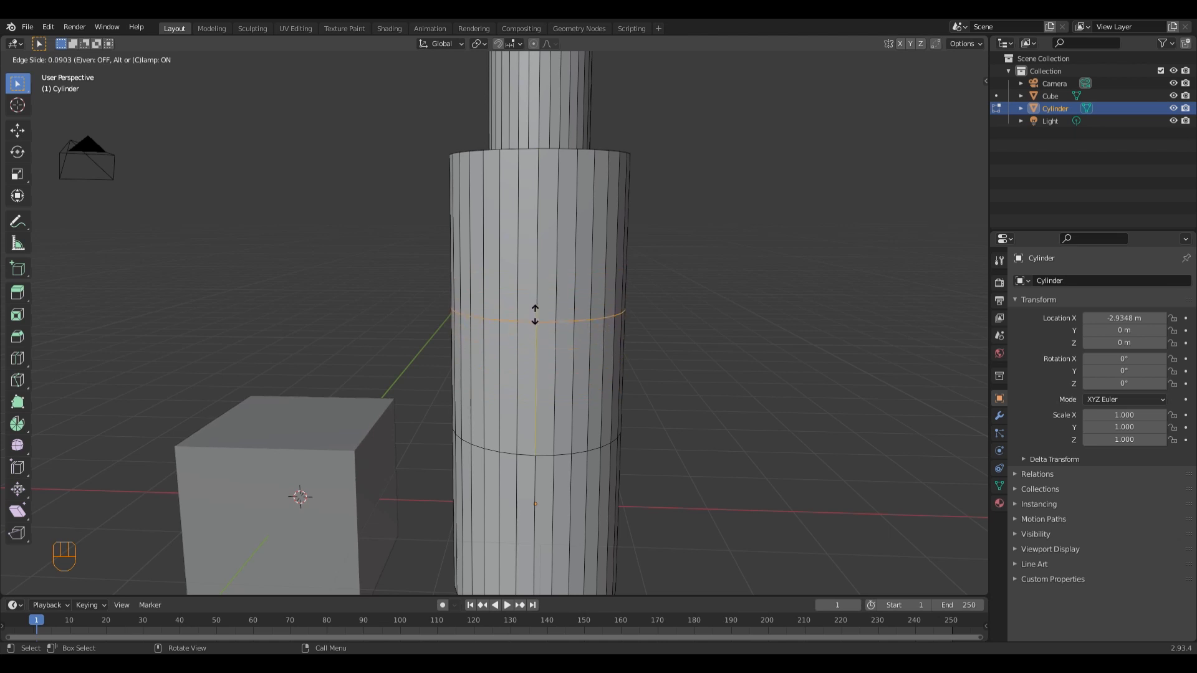
click(535, 315)
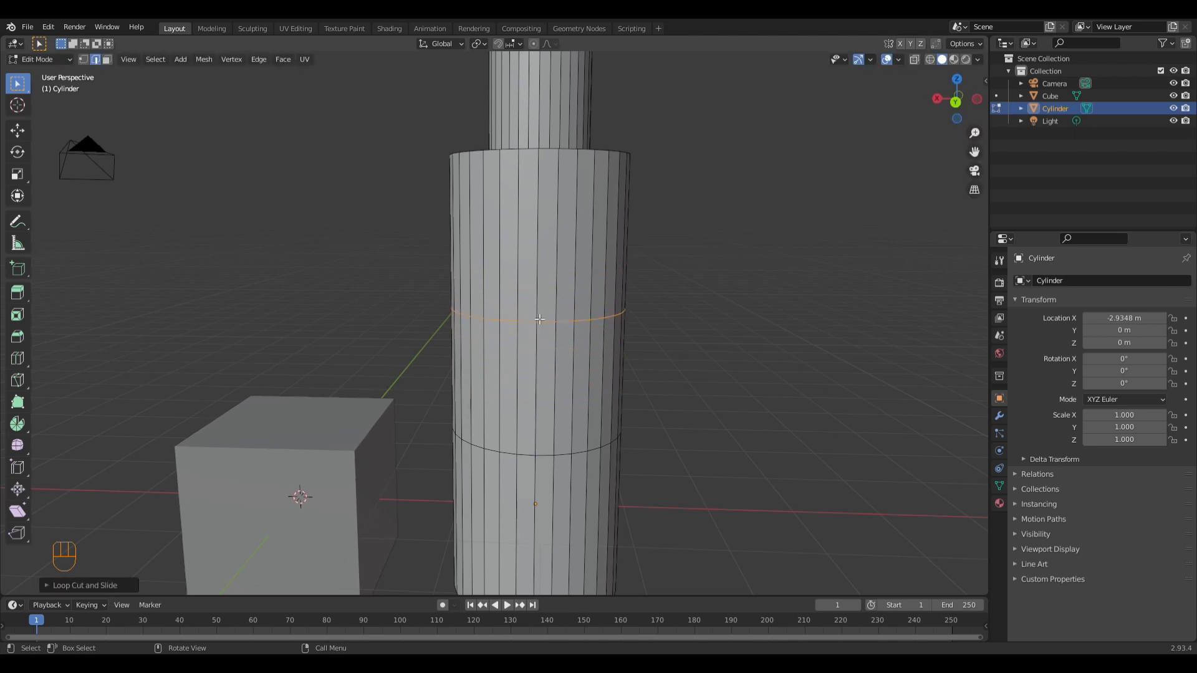
- In face select mode, select the narrow front face between the two edge loops and try moving it freely
click(107, 59)
click(528, 237)
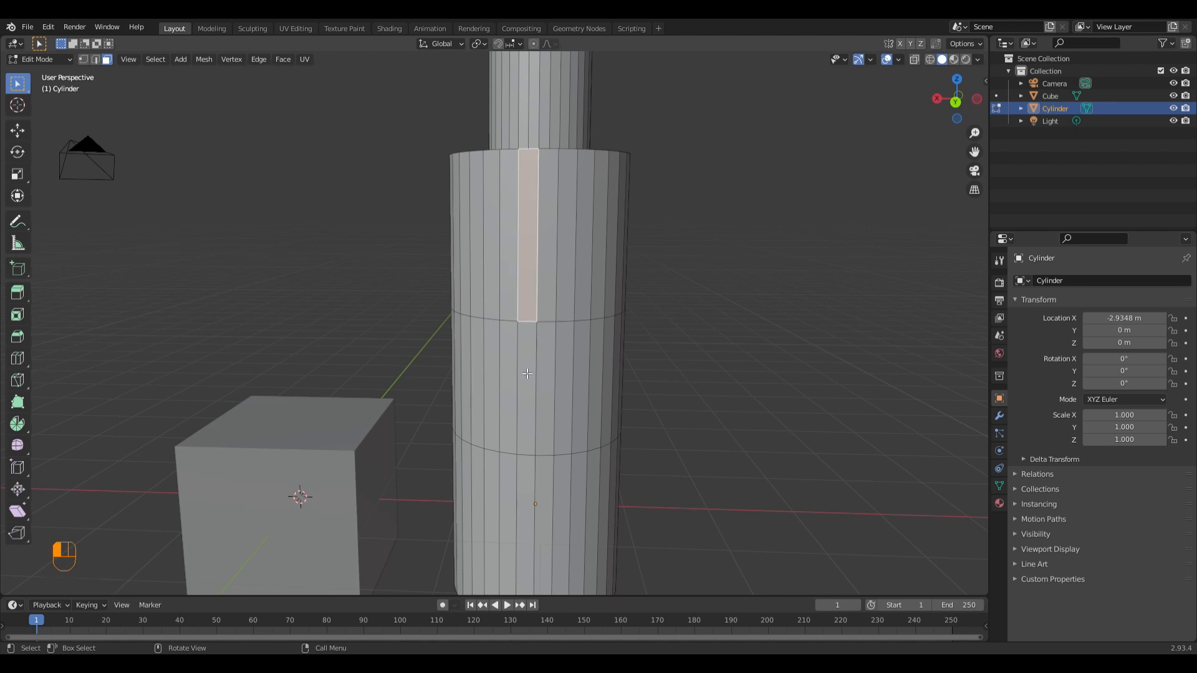
click(527, 388)
key(g)
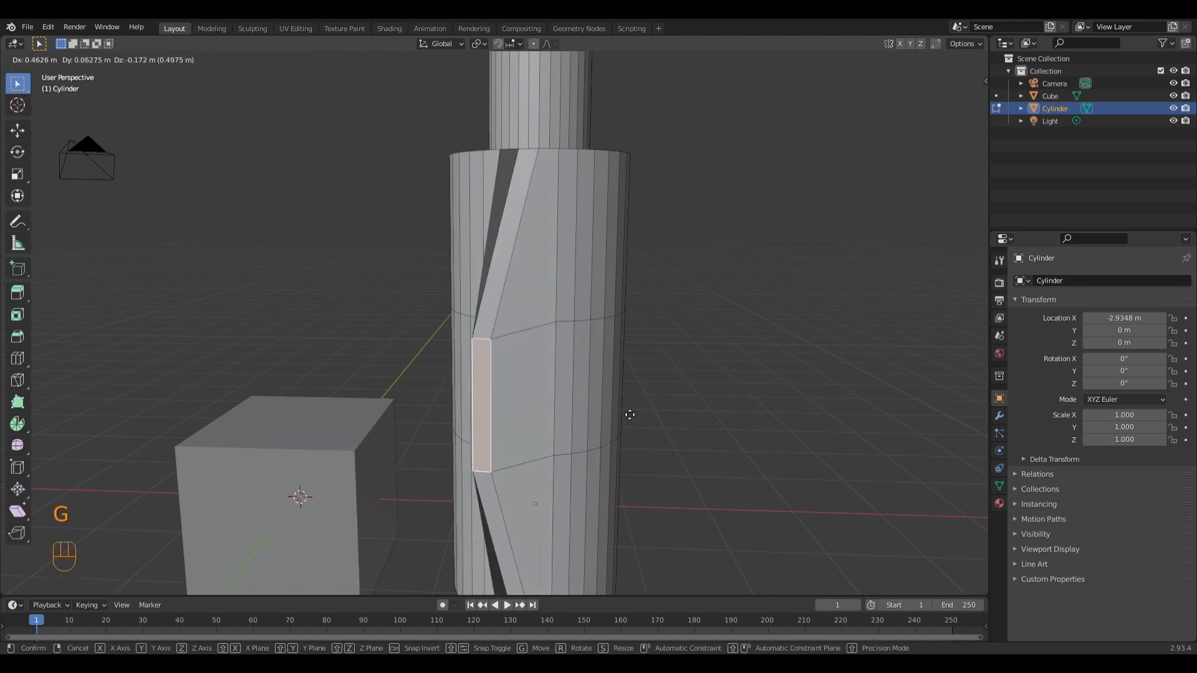
right_click(680, 384)
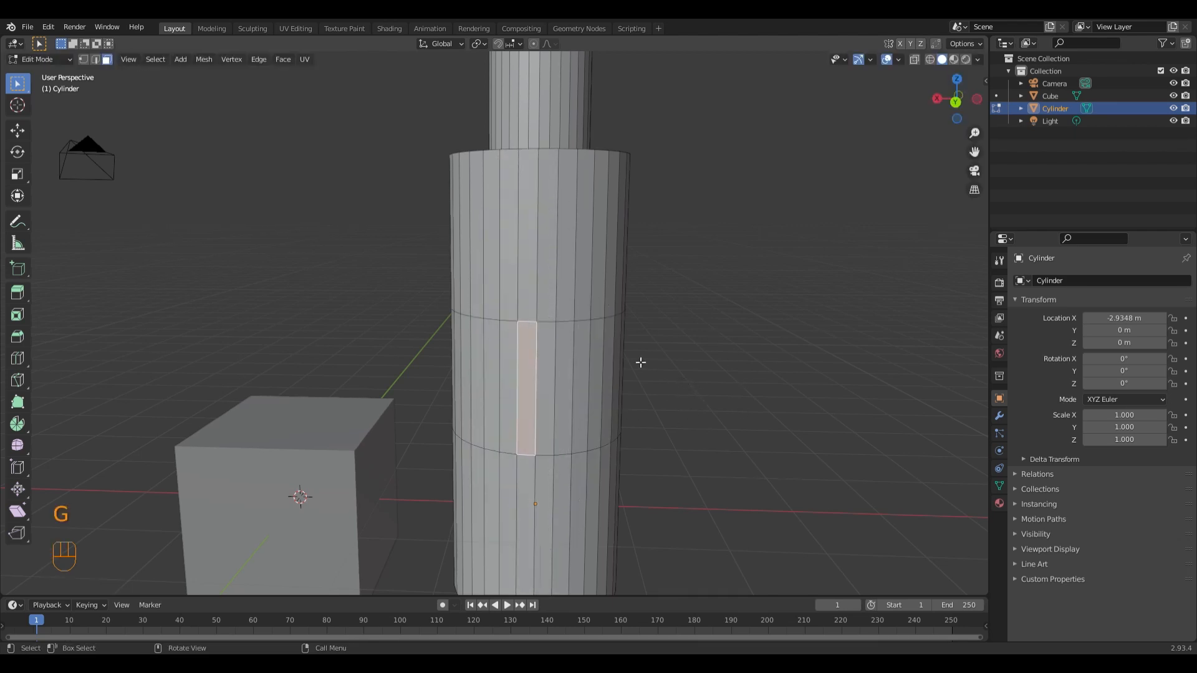
- Extrude the selected narrow face outward from the cylinder's side
key(e)
click(546, 393)
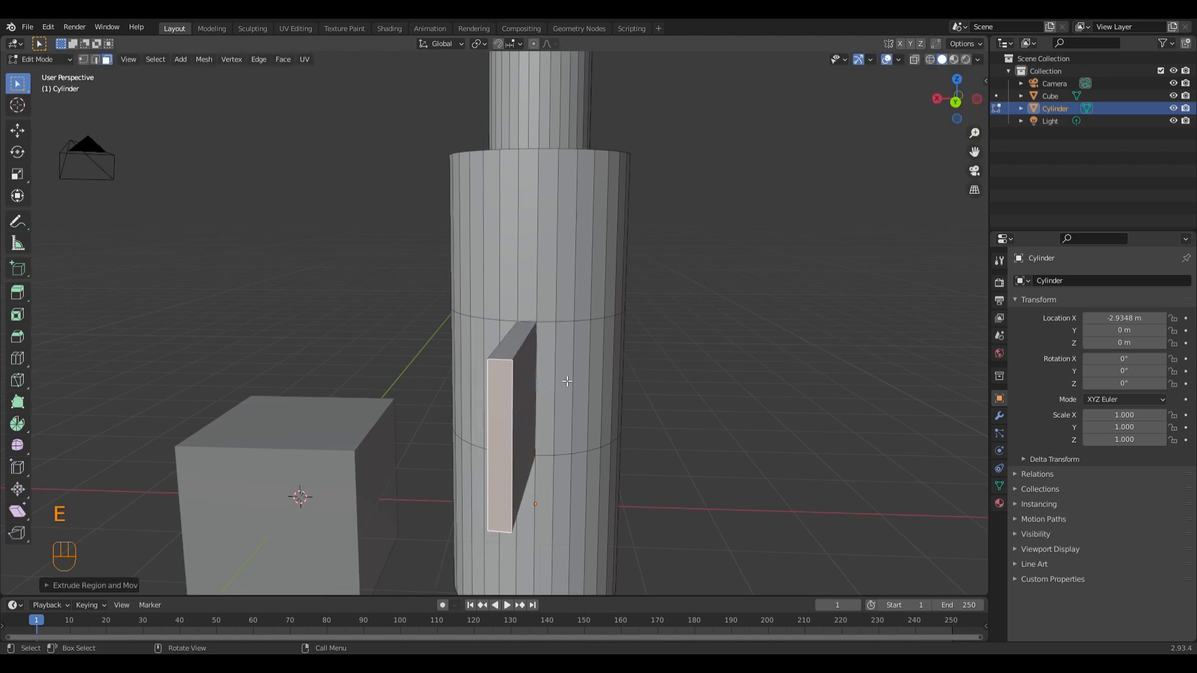
scroll(567, 381, down, 3)
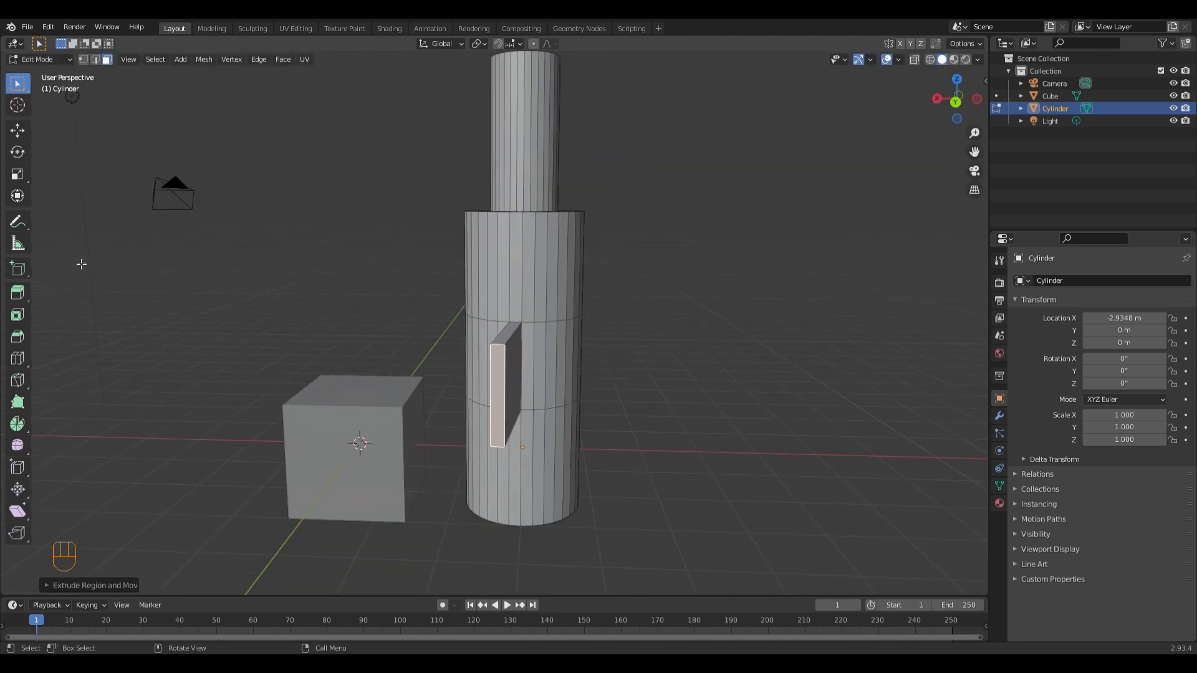
- Shift the extruded face along the X axis with the Move gizmo and tilt it around the Y axis with the Rotate gizmo
click(17, 131)
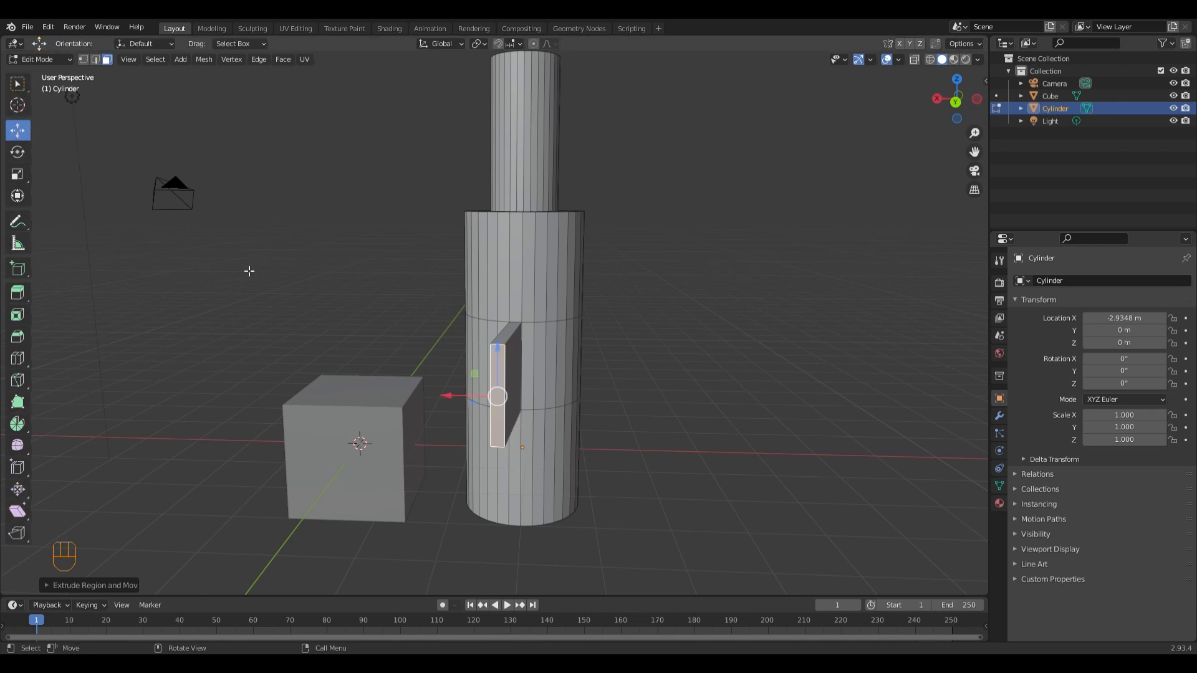
drag(456, 403, 481, 397)
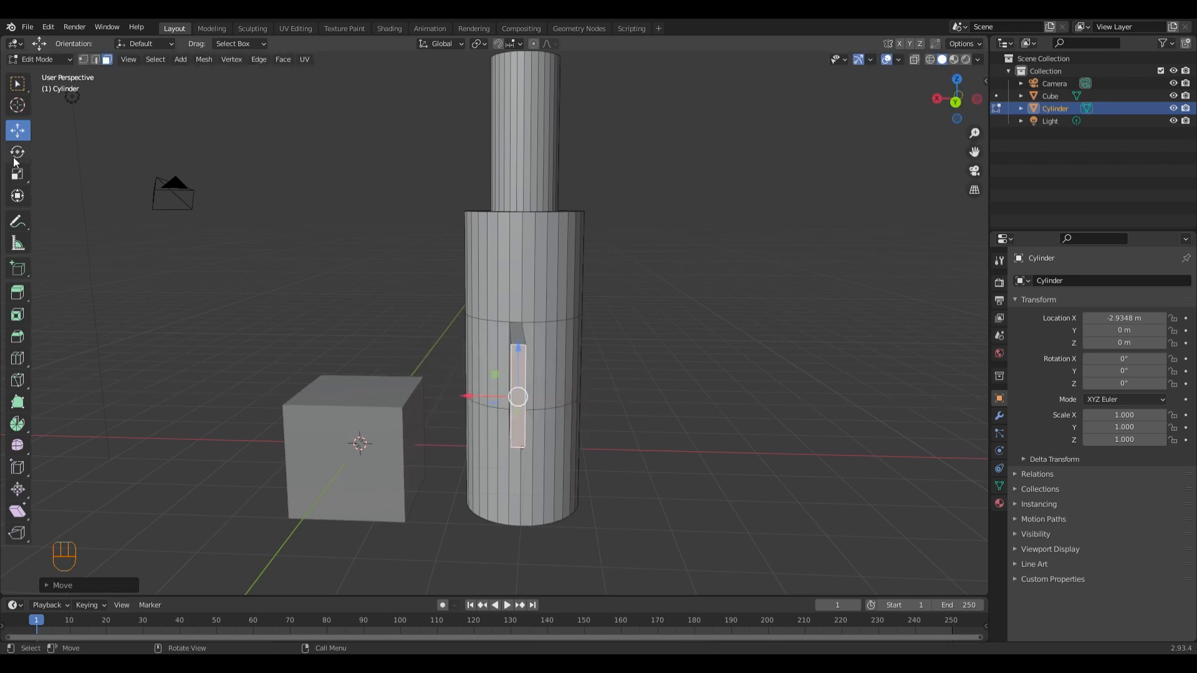
click(18, 152)
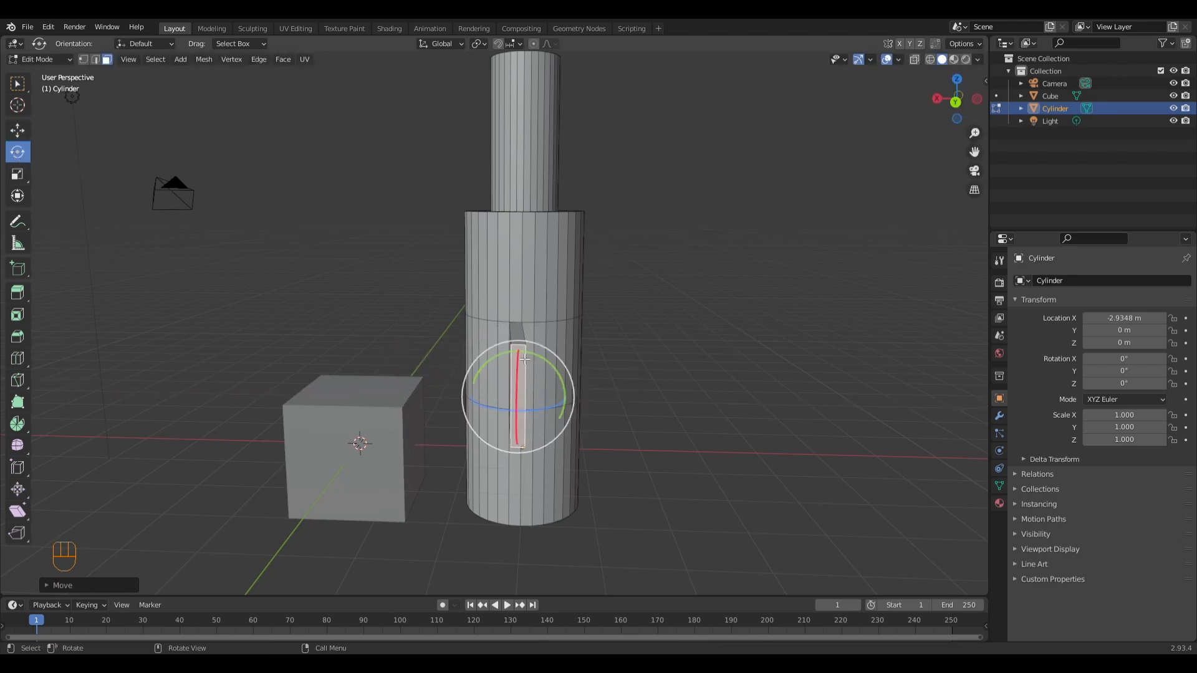
drag(562, 387, 528, 339)
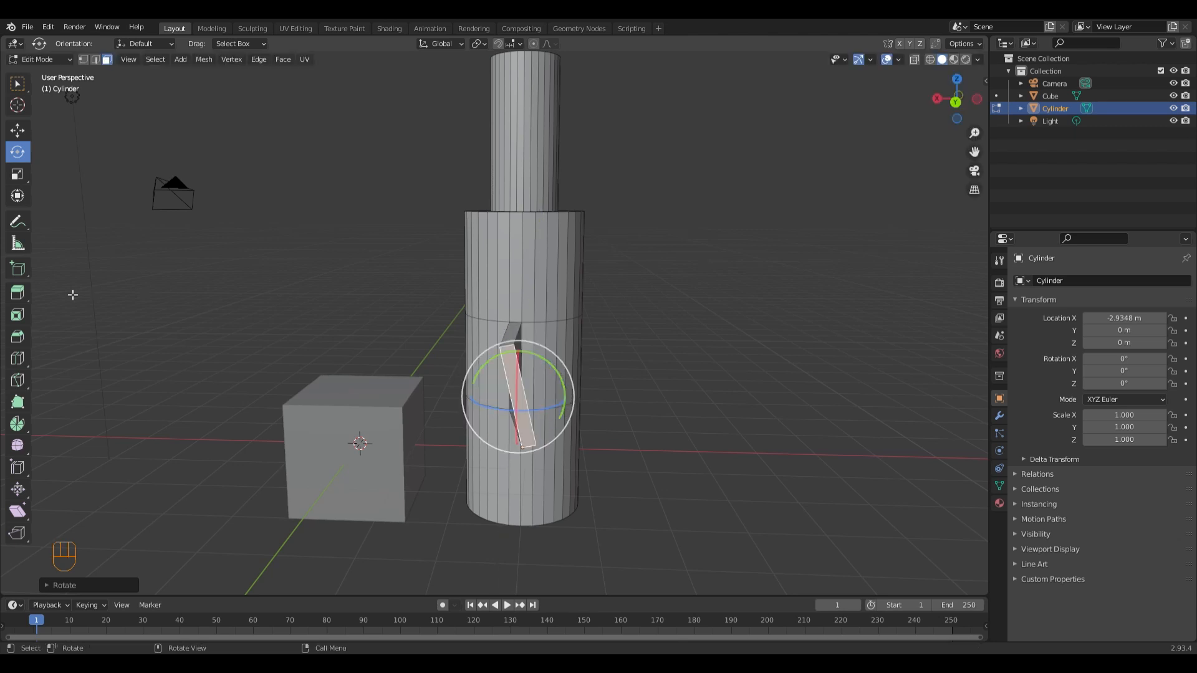